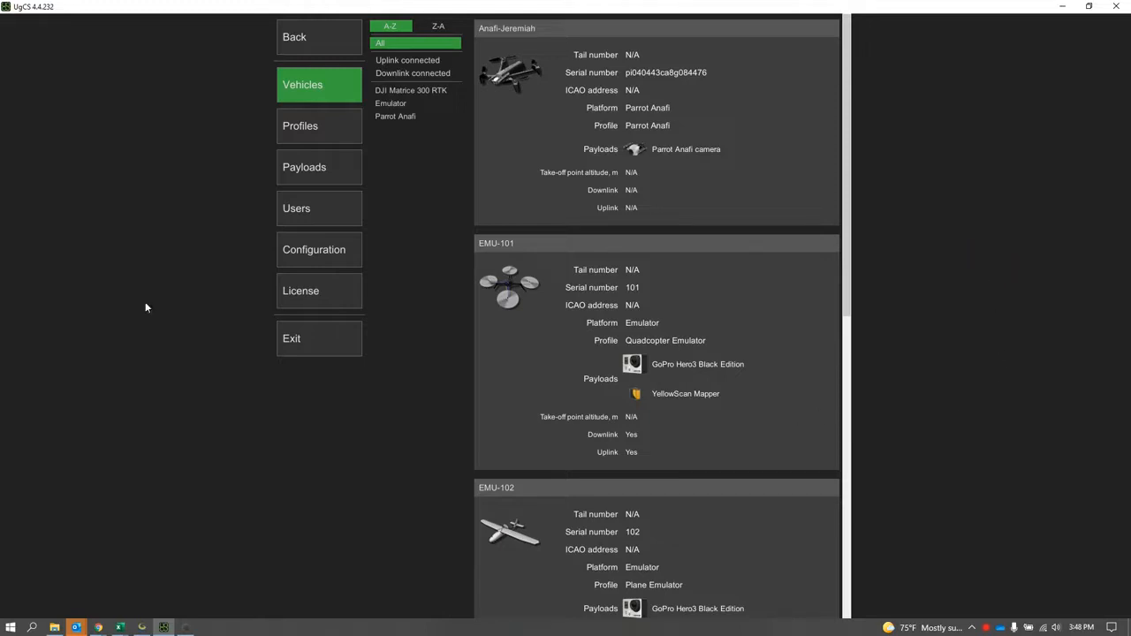
Open the details of the DJI Matrice 300 RTK vehicle profile
left_click(310, 168)
left_click(337, 123)
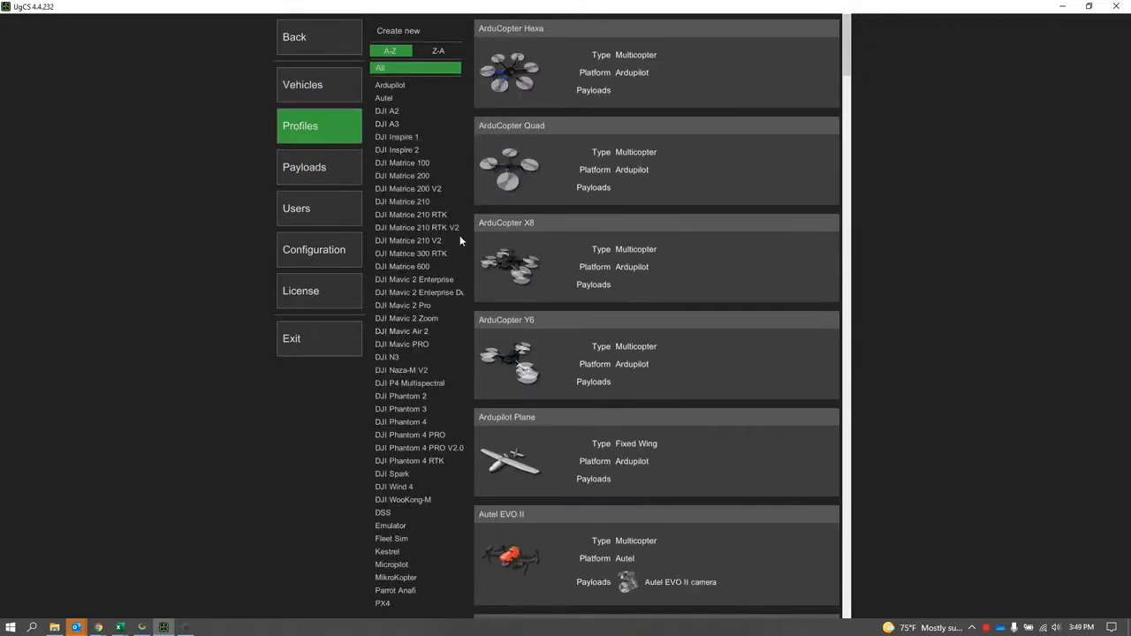
left_click(408, 255)
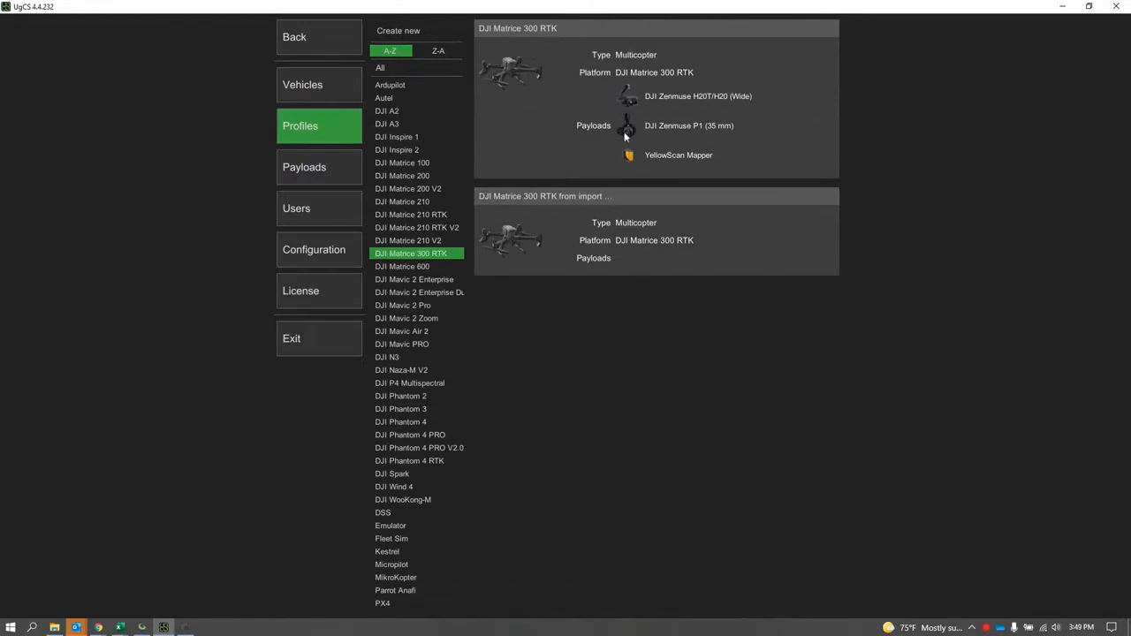
left_click(689, 122)
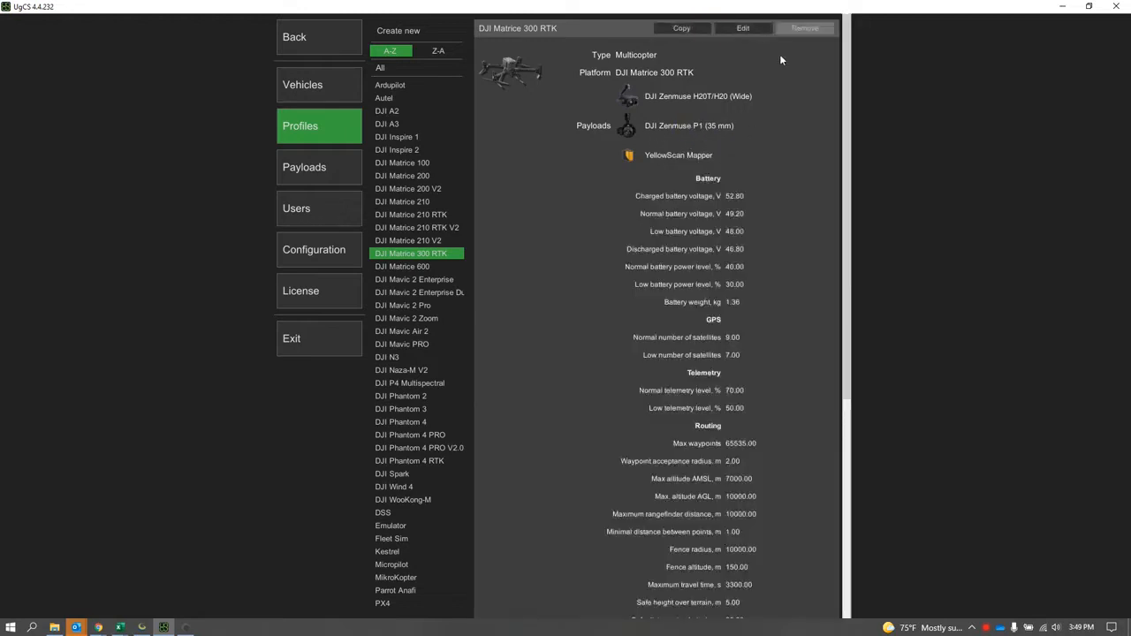
Check the payloads available to add to the DJI Matrice 300 RTK profile, then save and collapse the profile without adding one
left_click(743, 28)
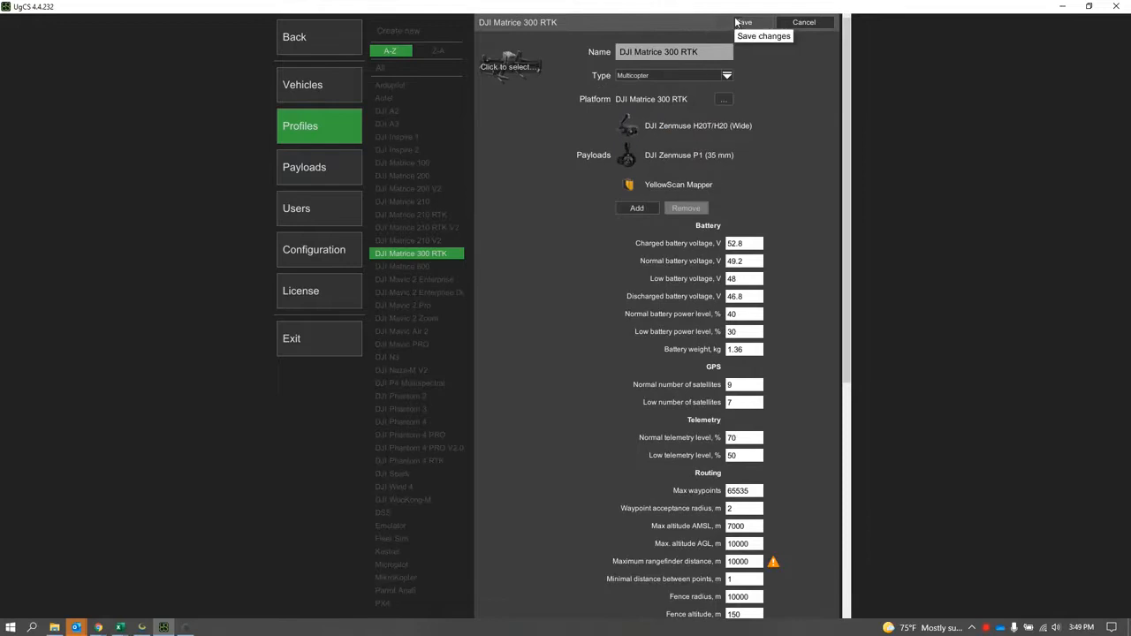
left_click(632, 208)
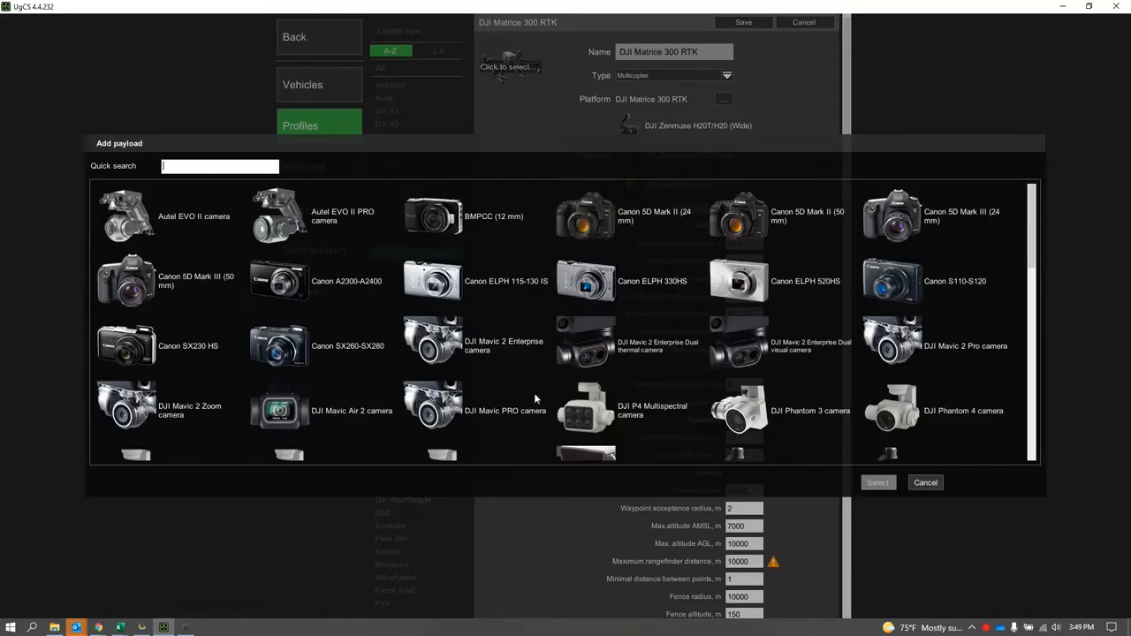
left_click(925, 483)
left_click(747, 22)
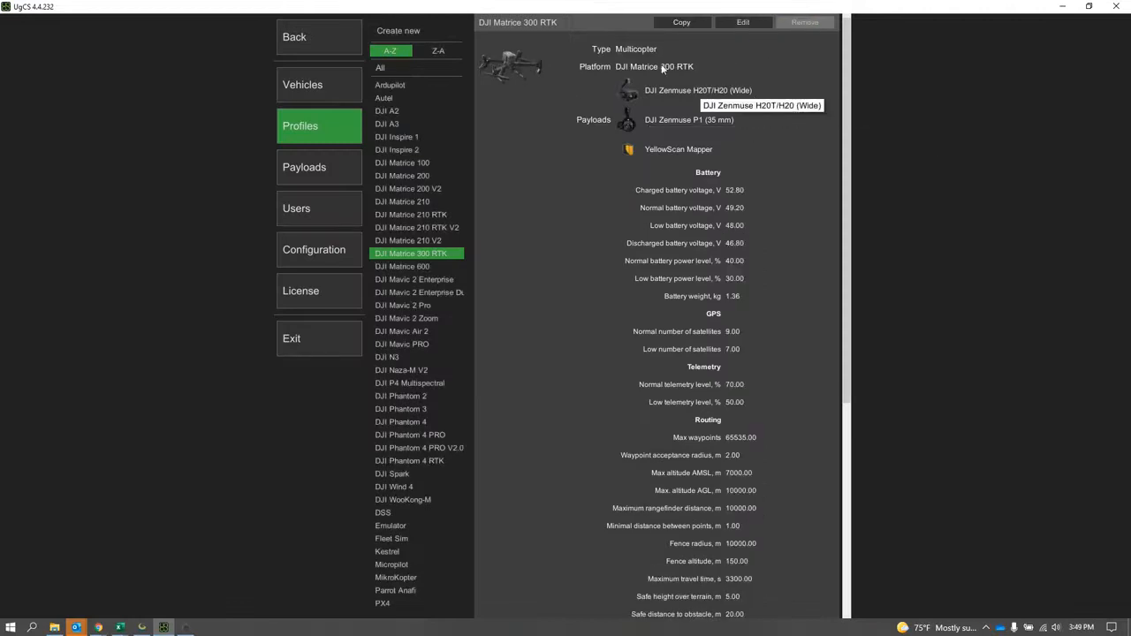
left_click(792, 77)
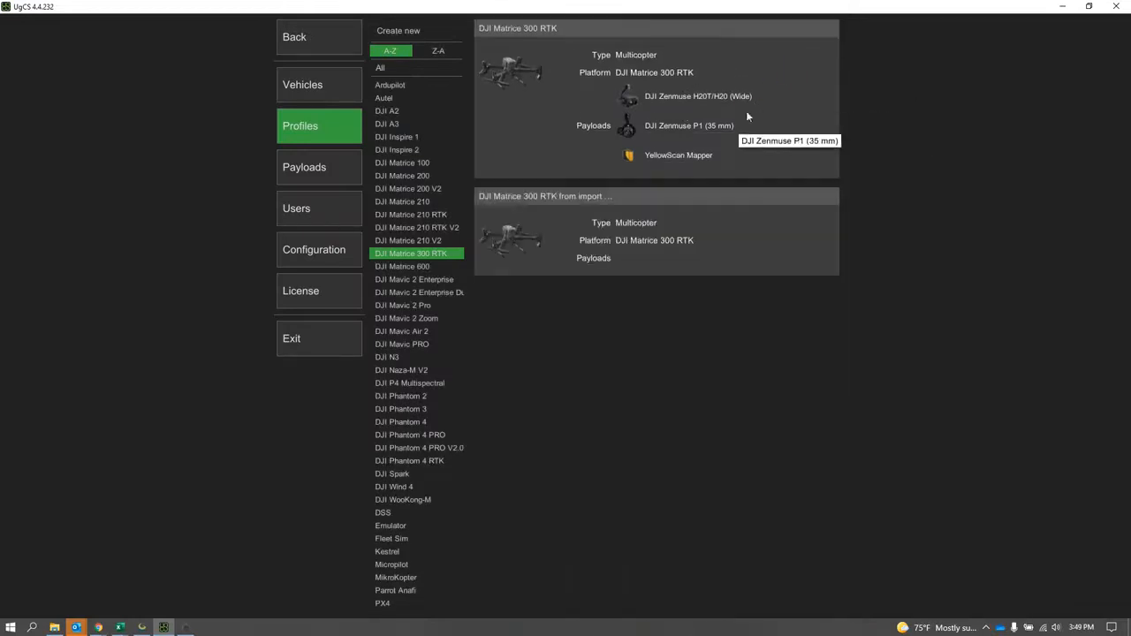
Return to the mission map and create a route from scratch named "P1 Mission" with the DJI Matrice 300 RTK profile
left_click(335, 38)
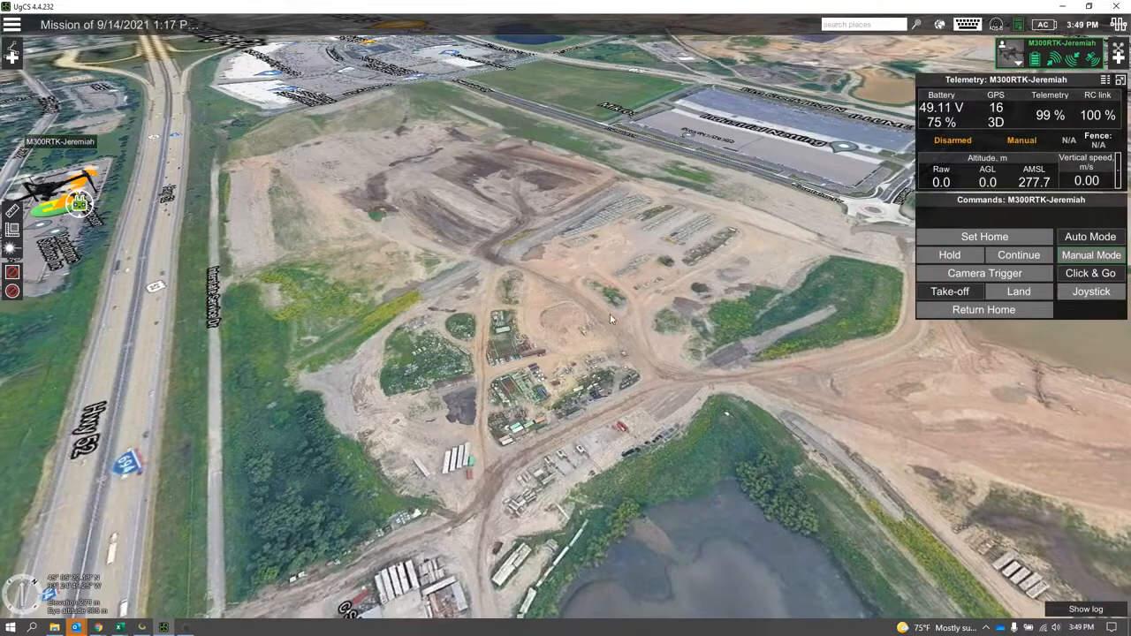
left_click_drag(517, 381, 437, 400)
right_click_drag(499, 387, 580, 377)
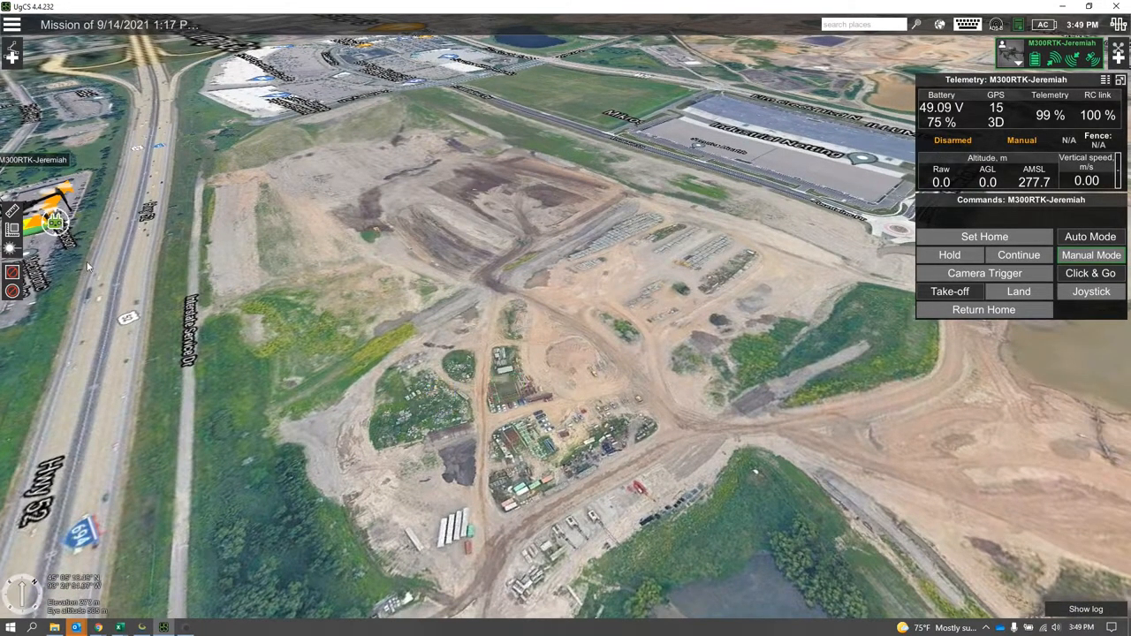
left_click(12, 57)
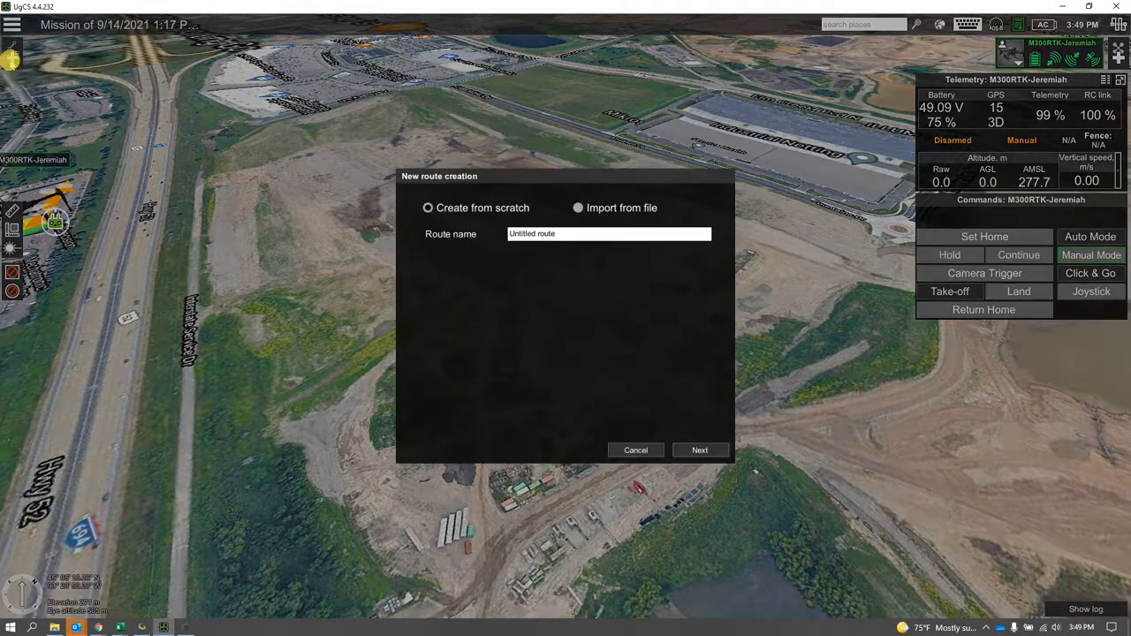
left_click_drag(560, 231, 488, 234)
type("P1 Mission")
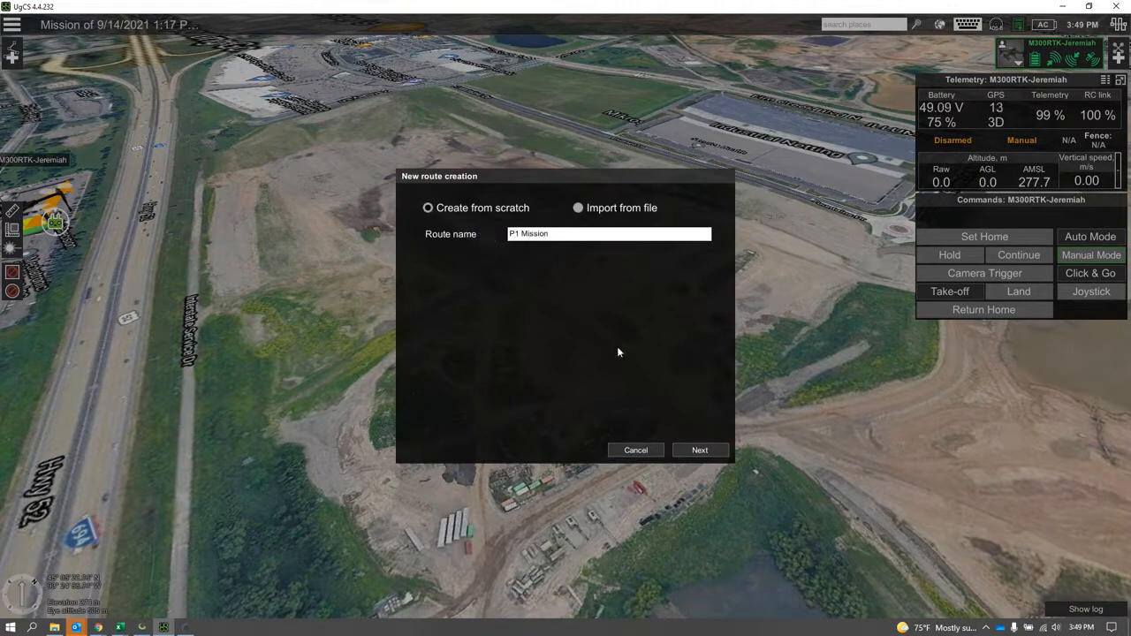
left_click(698, 450)
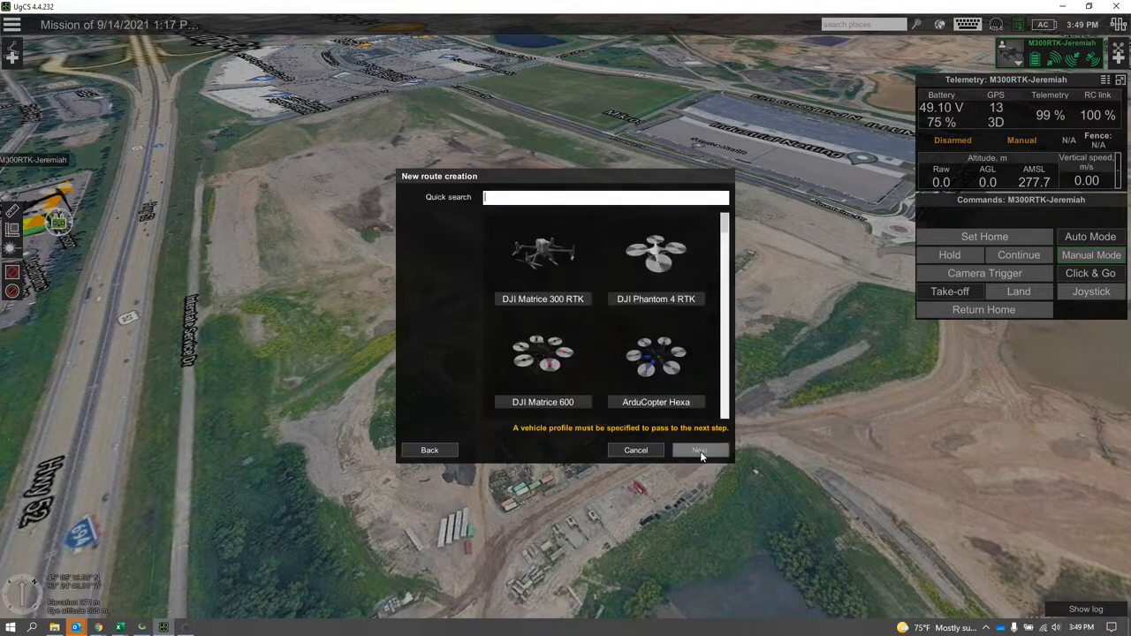
left_click(550, 258)
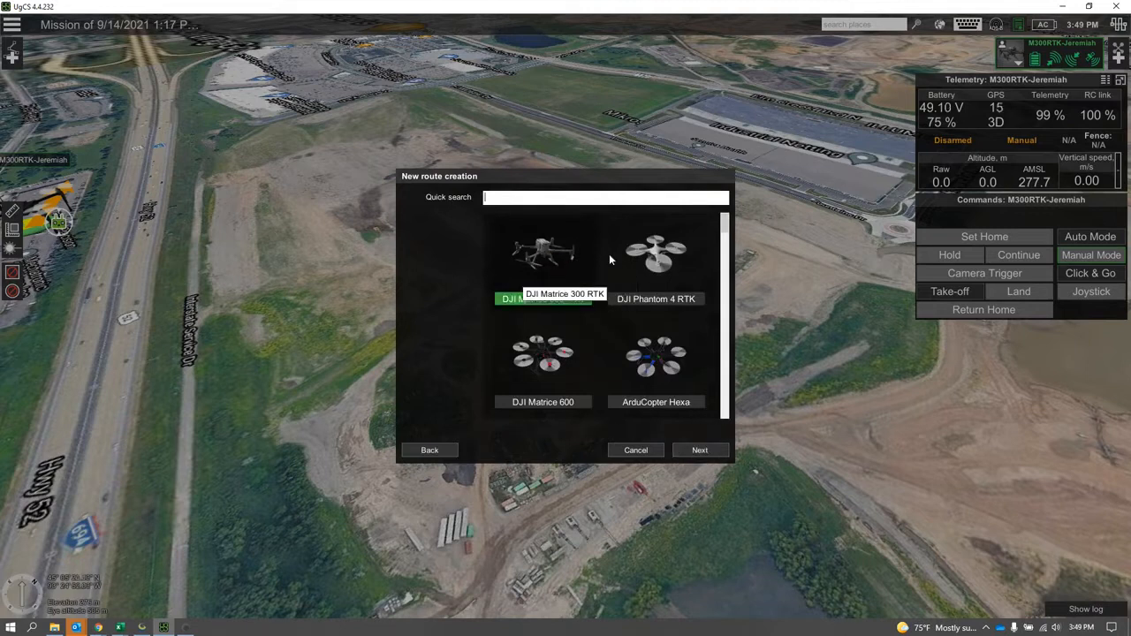
left_click(696, 449)
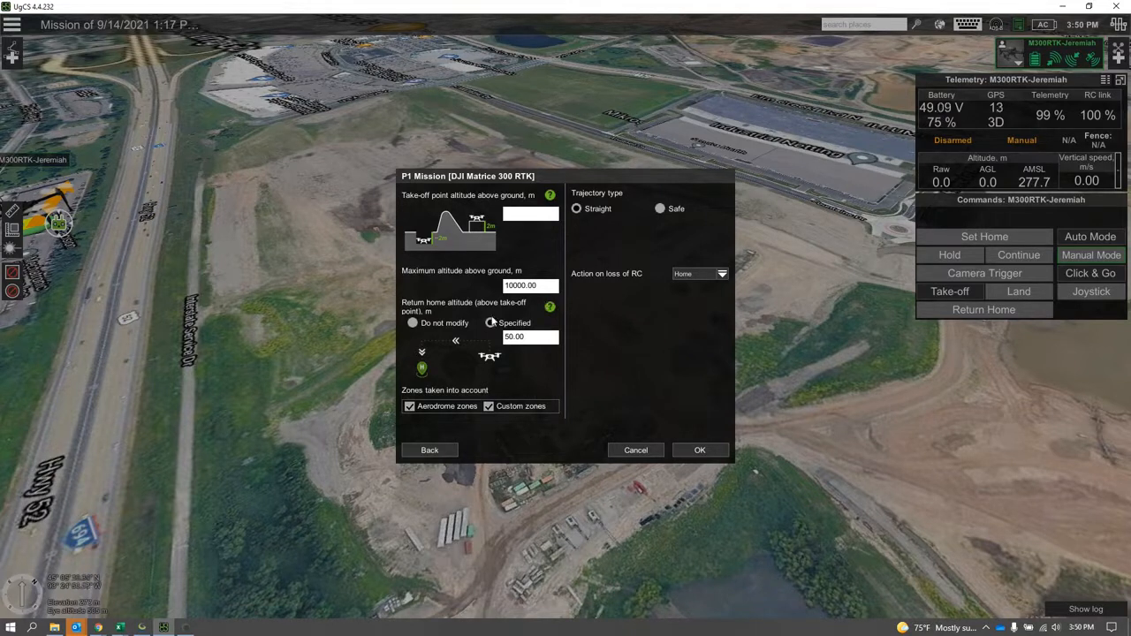
Exclude aerodrome and custom zones from the route settings, accept them, and dismiss the Waypoint settings
left_click(456, 97)
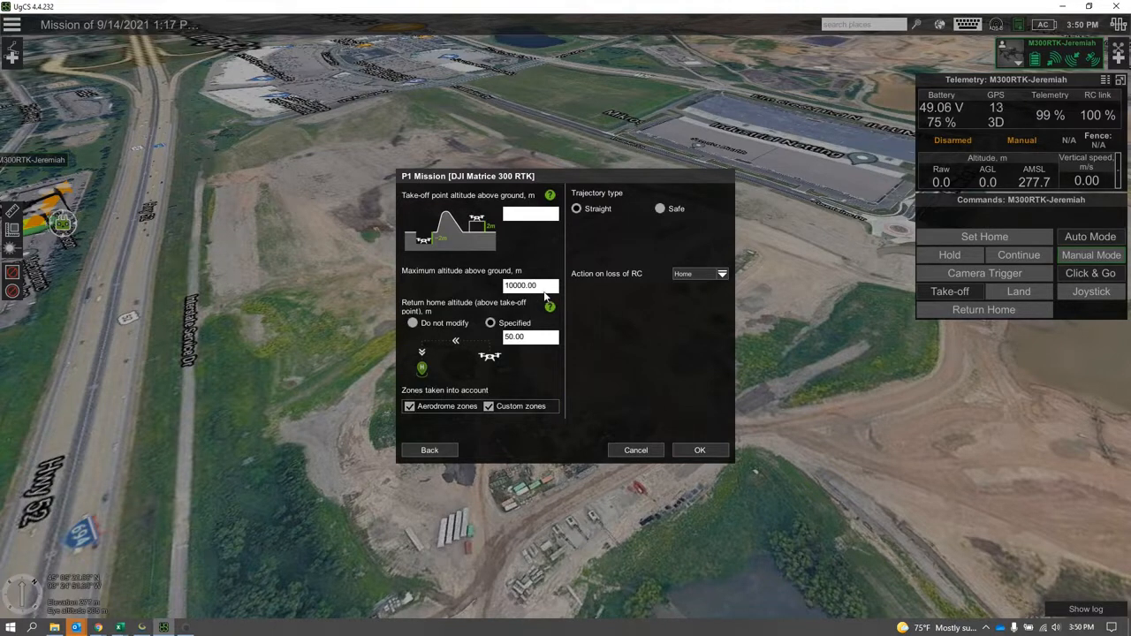
left_click(409, 407)
left_click(489, 407)
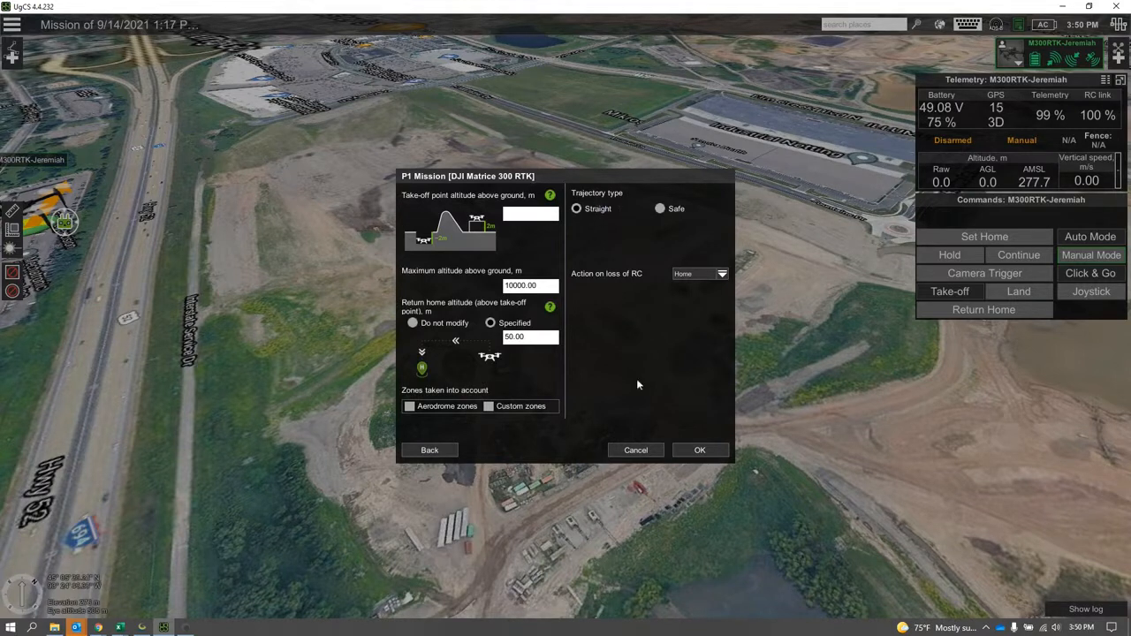
left_click(699, 450)
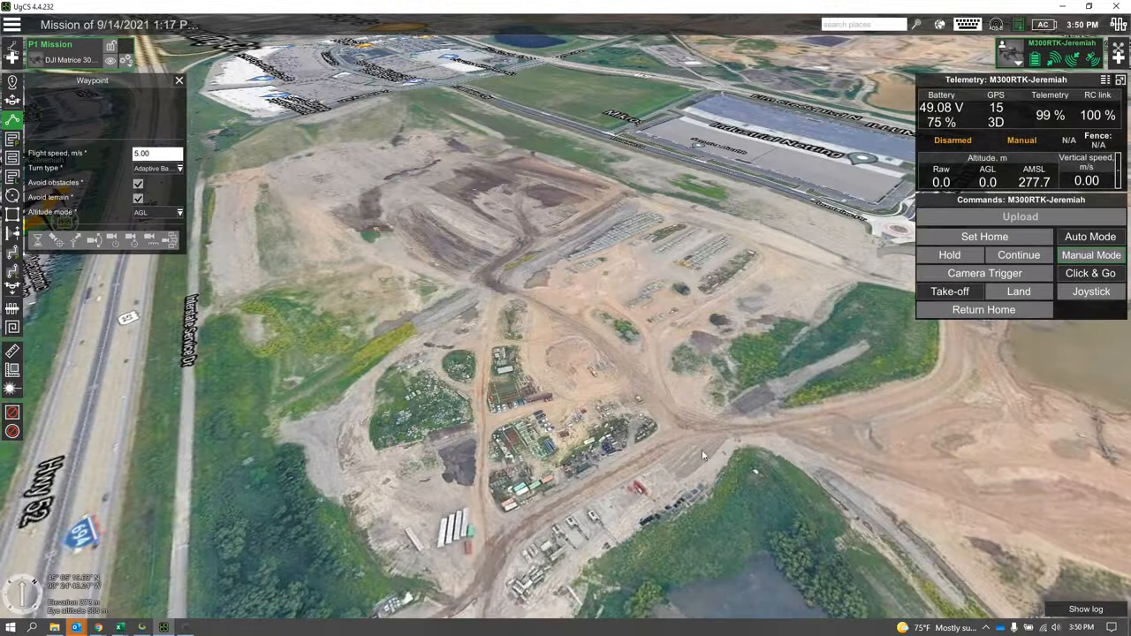
left_click(180, 84)
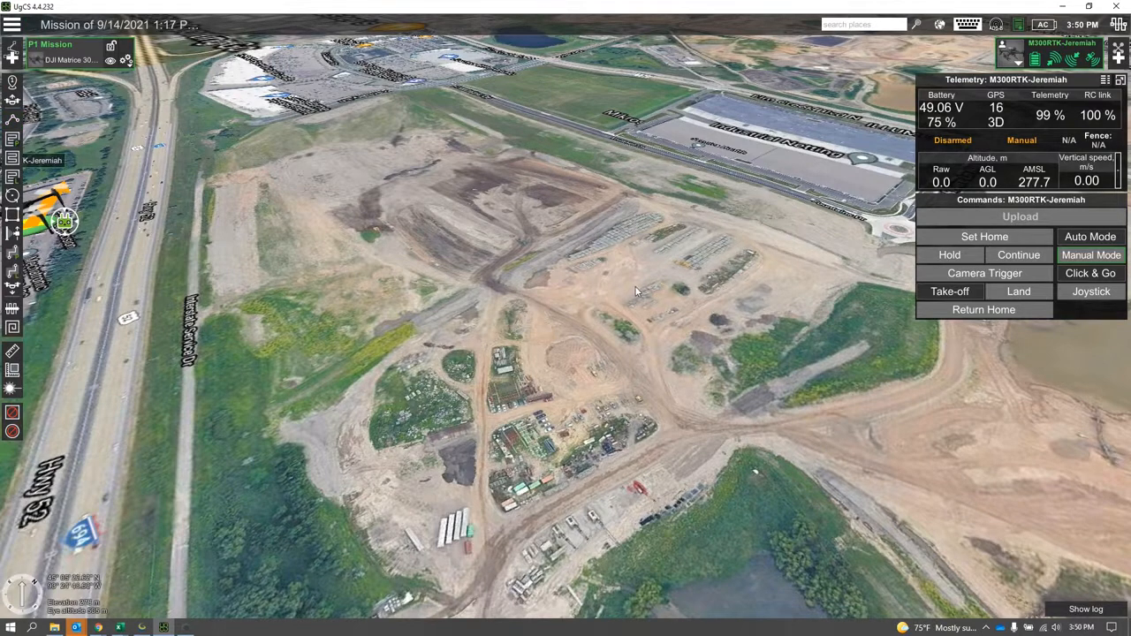
Start a photogrammetry segment with a flight speed of 15 m/s and the DJI Zenmuse P1 (35 mm) camera
left_click(13, 140)
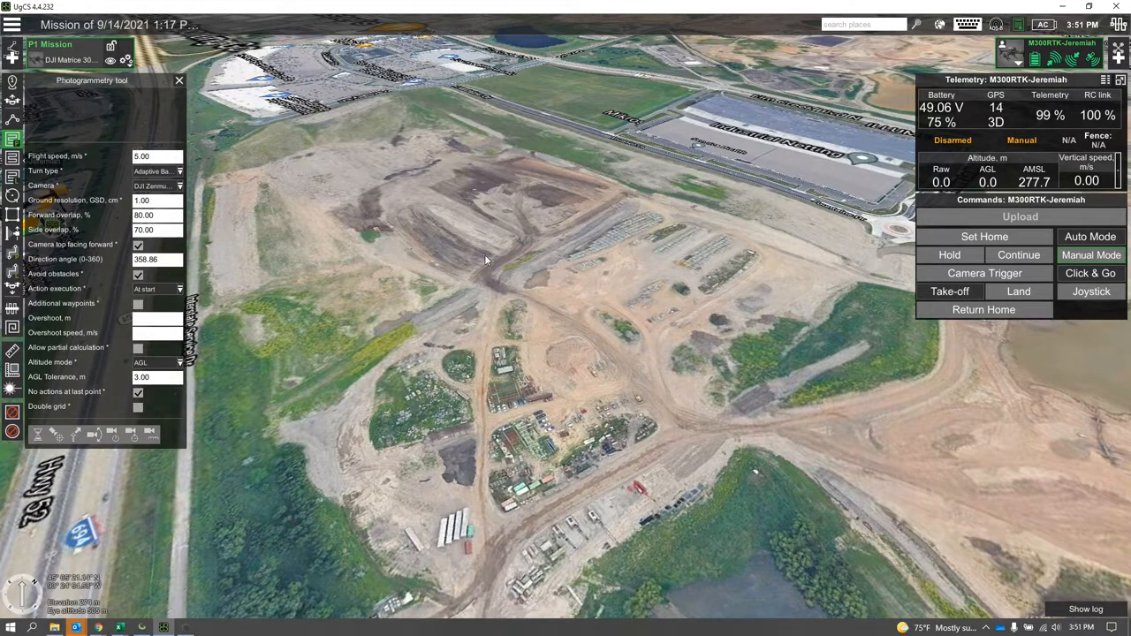
left_click(162, 161)
type("15")
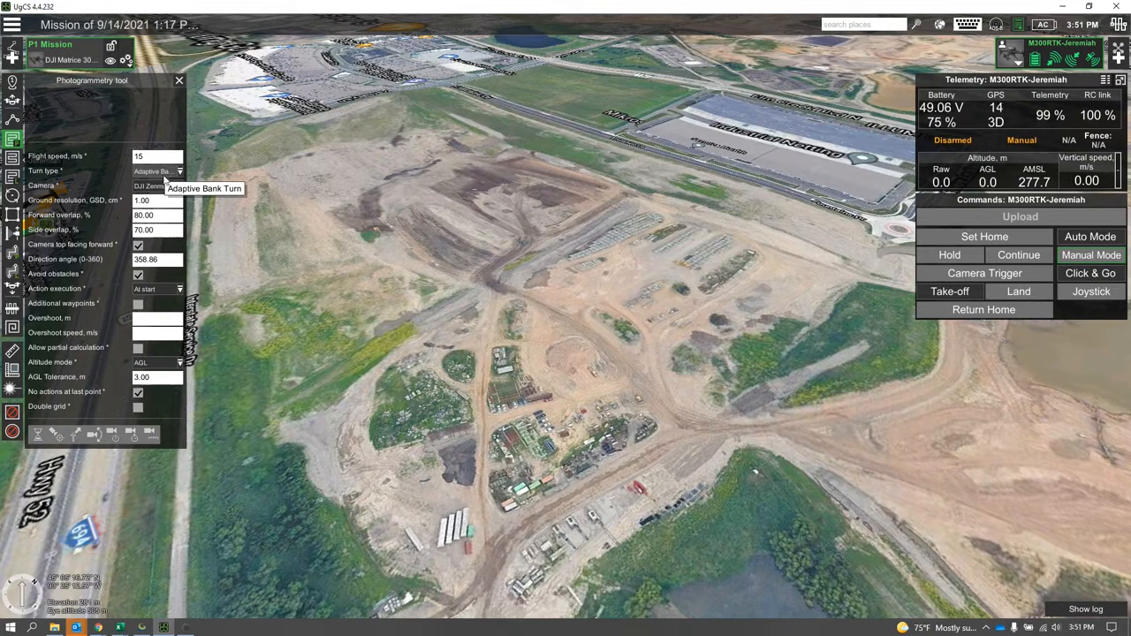
left_click(163, 187)
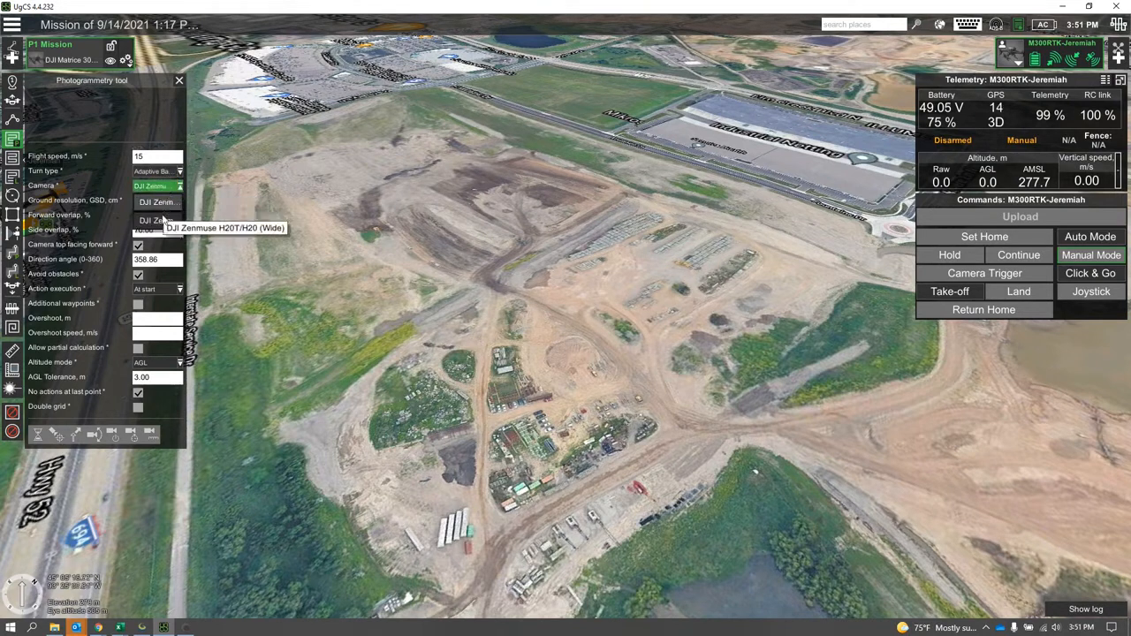
left_click(162, 219)
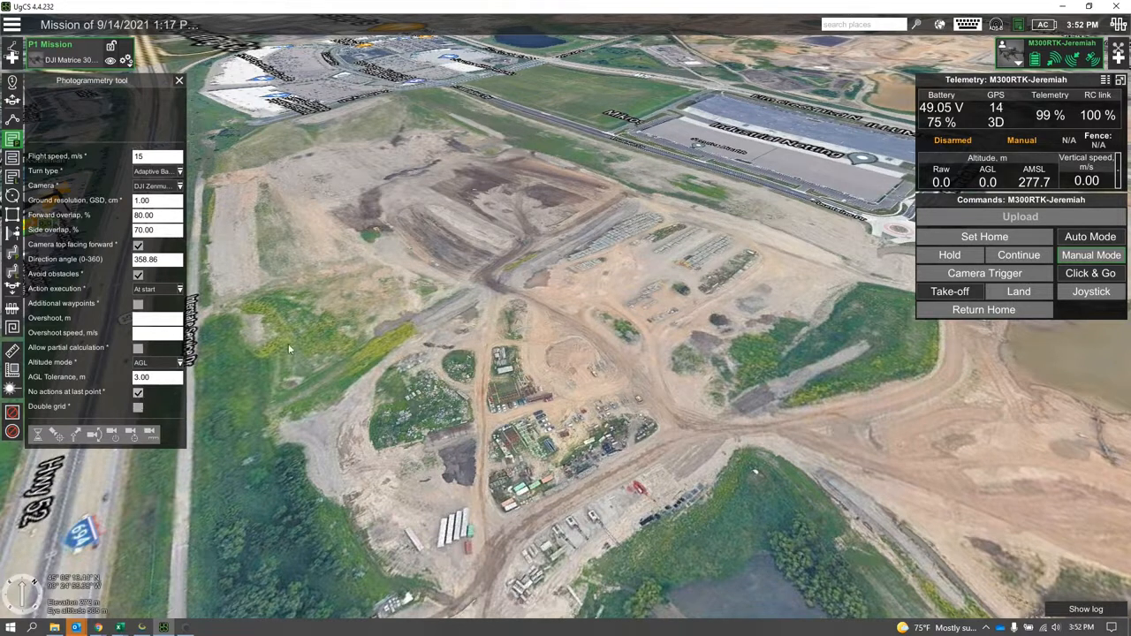
Draw a six-corner photogrammetry area around the construction site, between the highway, the large industrial building and the pond
left_click_drag(696, 407, 646, 351)
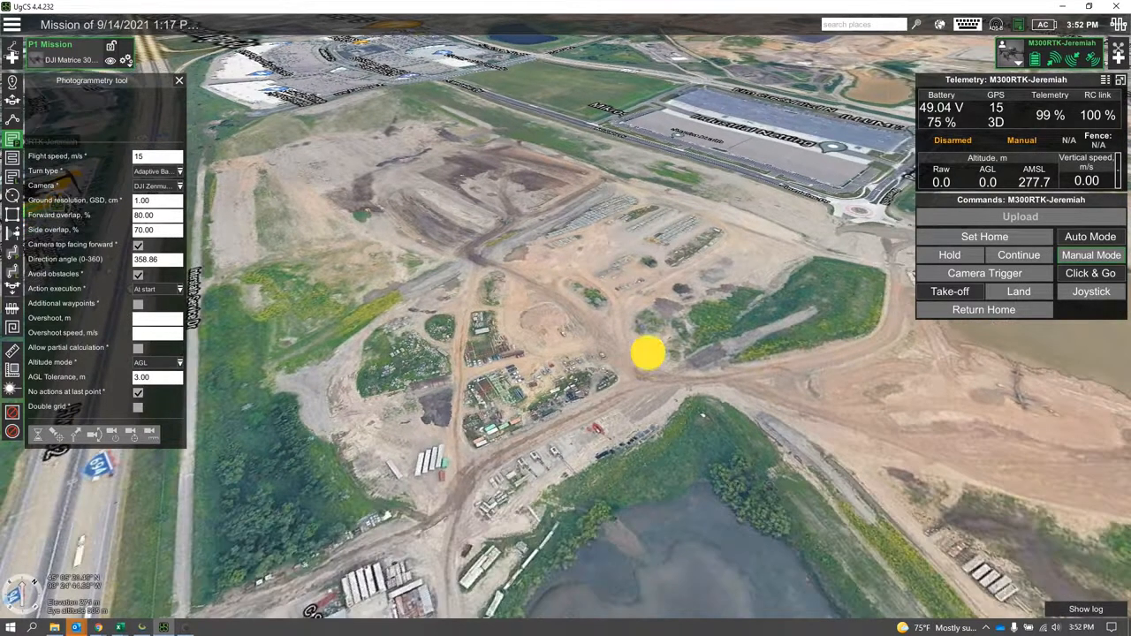
left_click(442, 518)
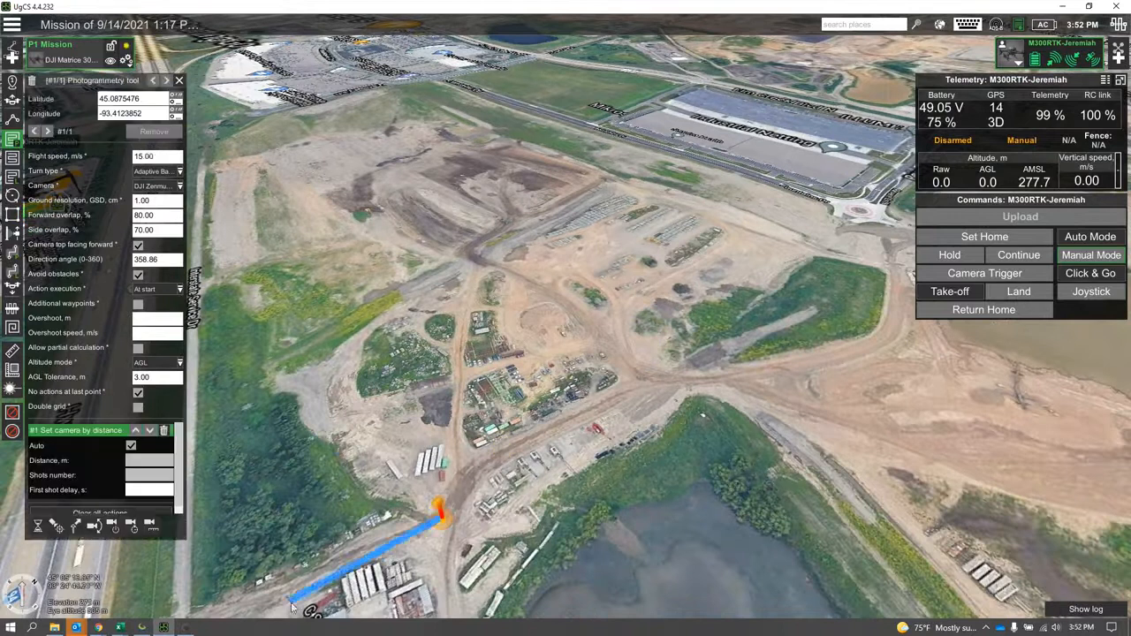
left_click(292, 364)
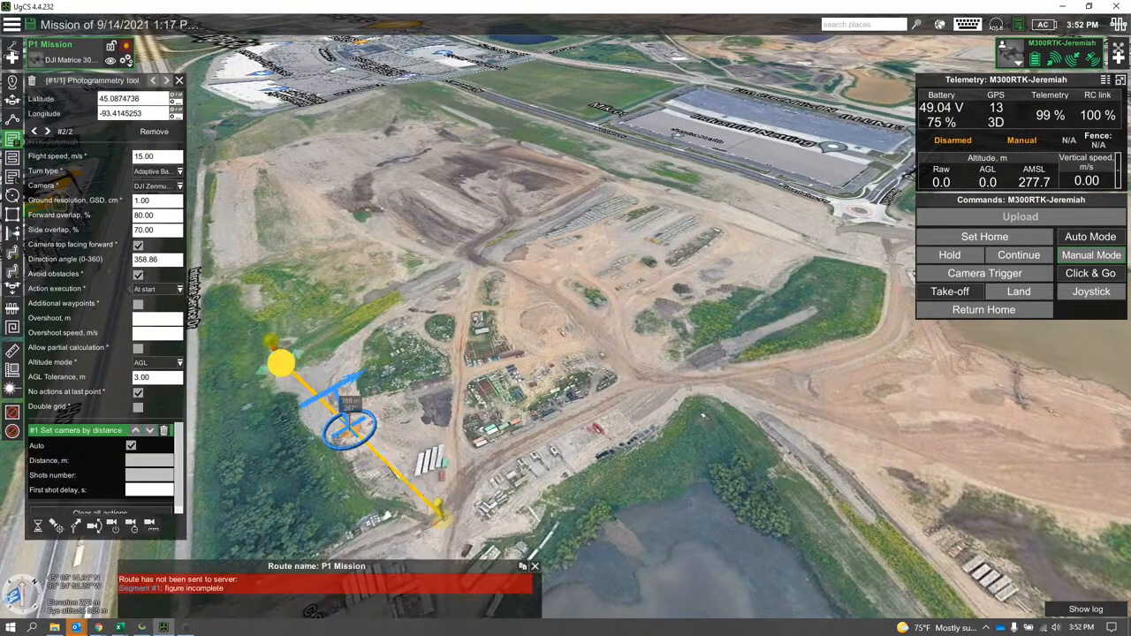
left_click(618, 177)
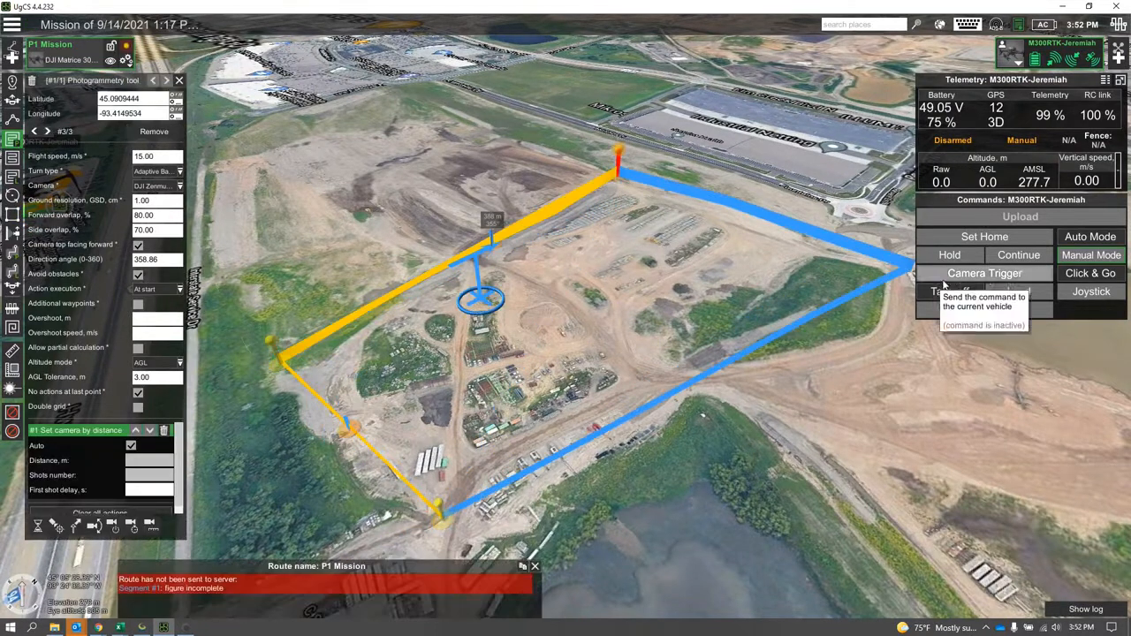
left_click(889, 277)
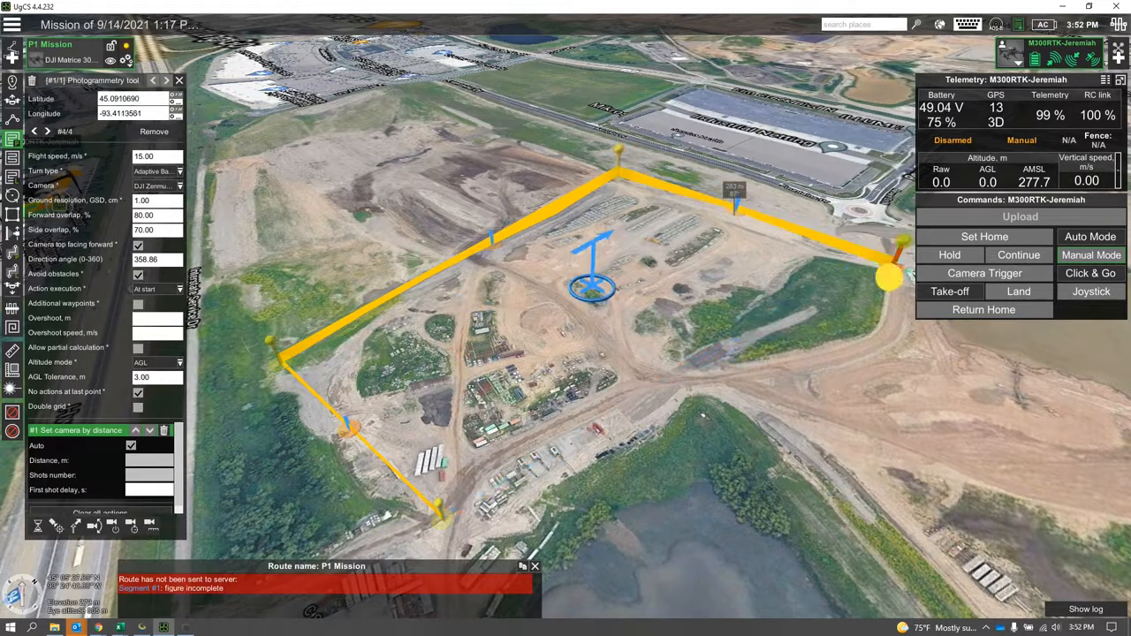
left_click(882, 343)
left_click(663, 385)
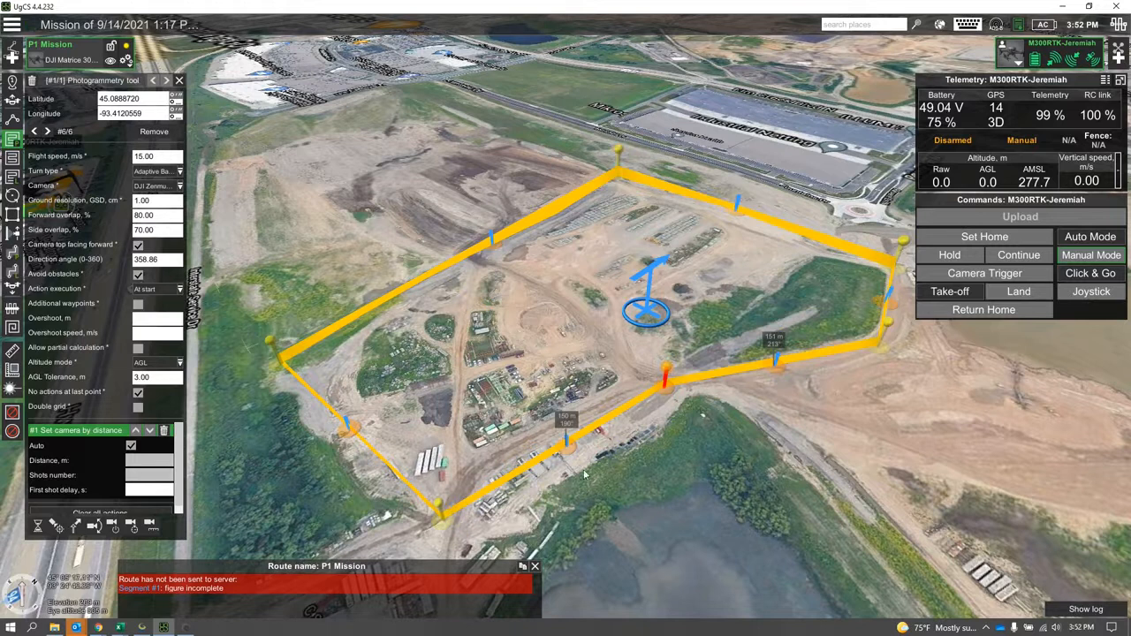
Examine the calculated flight lines above the survey area from several angles
mouse_move(684, 380)
left_mouse_down()
mouse_move(646, 313)
mouse_move(633, 345)
left_mouse_up()
right_click(573, 312)
middle_click(551, 328)
middle_click_drag(555, 338, 529, 290)
mouse_move(529, 350)
right_mouse_down()
mouse_move(402, 360)
mouse_move(474, 266)
mouse_move(504, 371)
mouse_move(465, 424)
mouse_move(450, 408)
right_mouse_up()
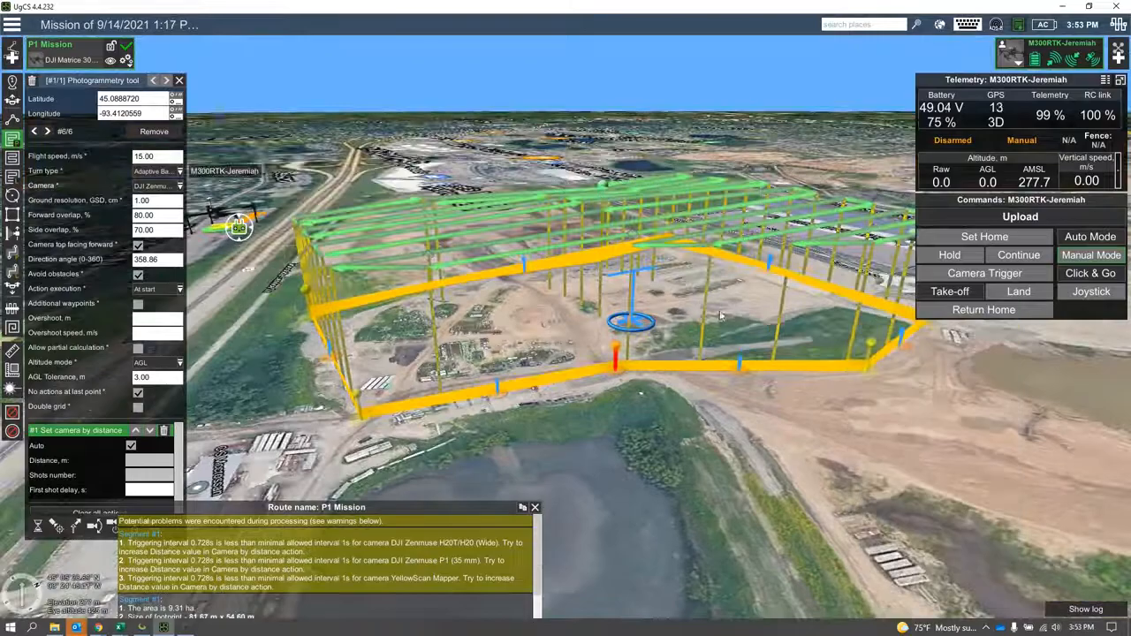
mouse_move(560, 315)
right_mouse_down()
mouse_move(575, 344)
mouse_move(616, 309)
mouse_move(614, 290)
mouse_move(565, 255)
mouse_move(577, 290)
mouse_move(649, 300)
mouse_move(605, 302)
mouse_move(629, 299)
mouse_move(614, 302)
mouse_move(617, 290)
right_mouse_up()
Add a Set camera attitude action to the photogrammetry segment with a tilt of 90°
left_click_drag(380, 522, 284, 578)
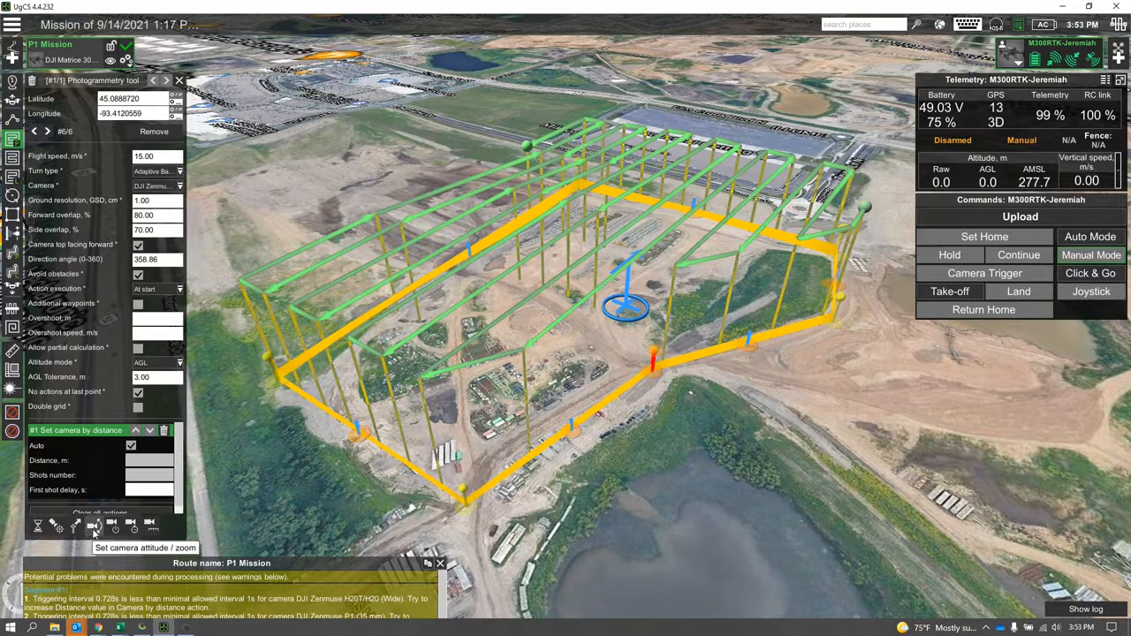
left_click(93, 527)
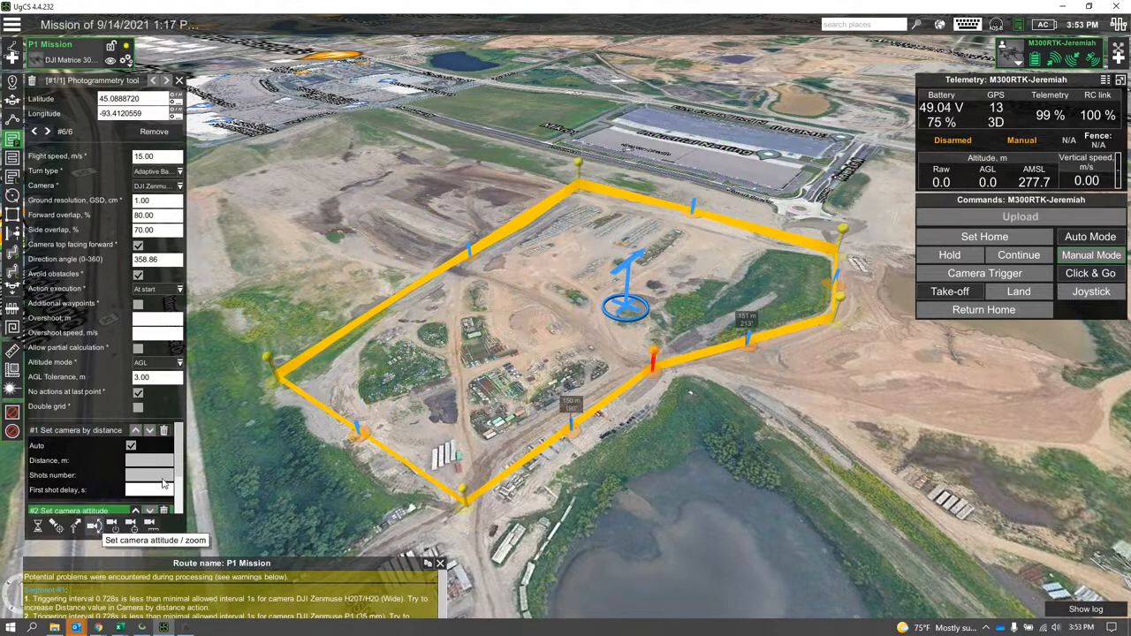
left_click_drag(179, 472, 177, 500)
left_click(115, 467)
type("90")
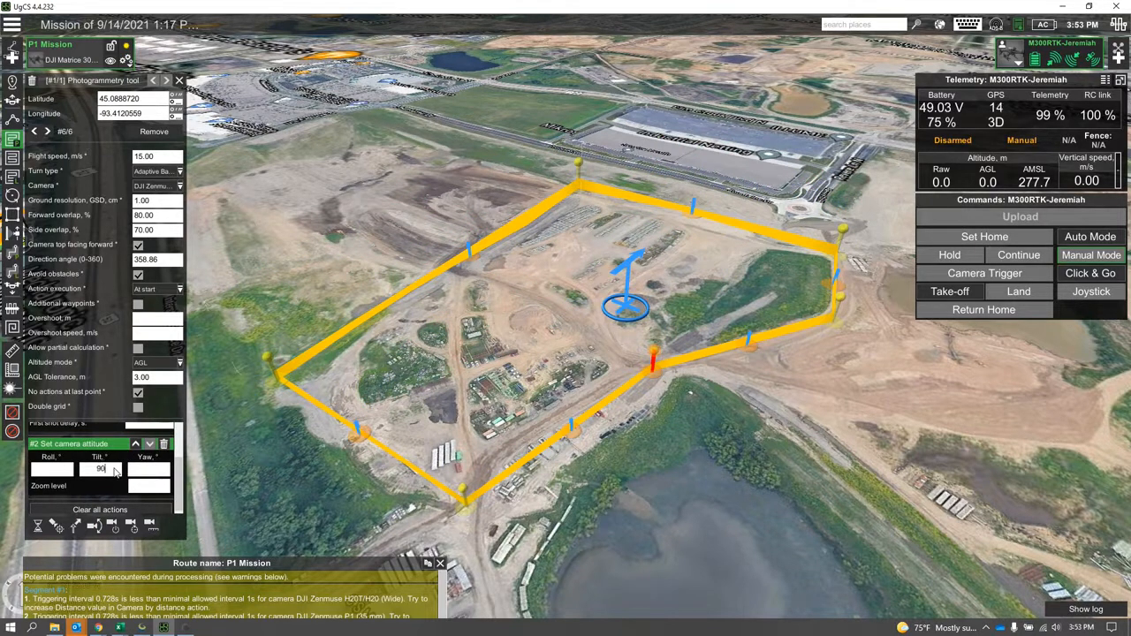
key("Return")
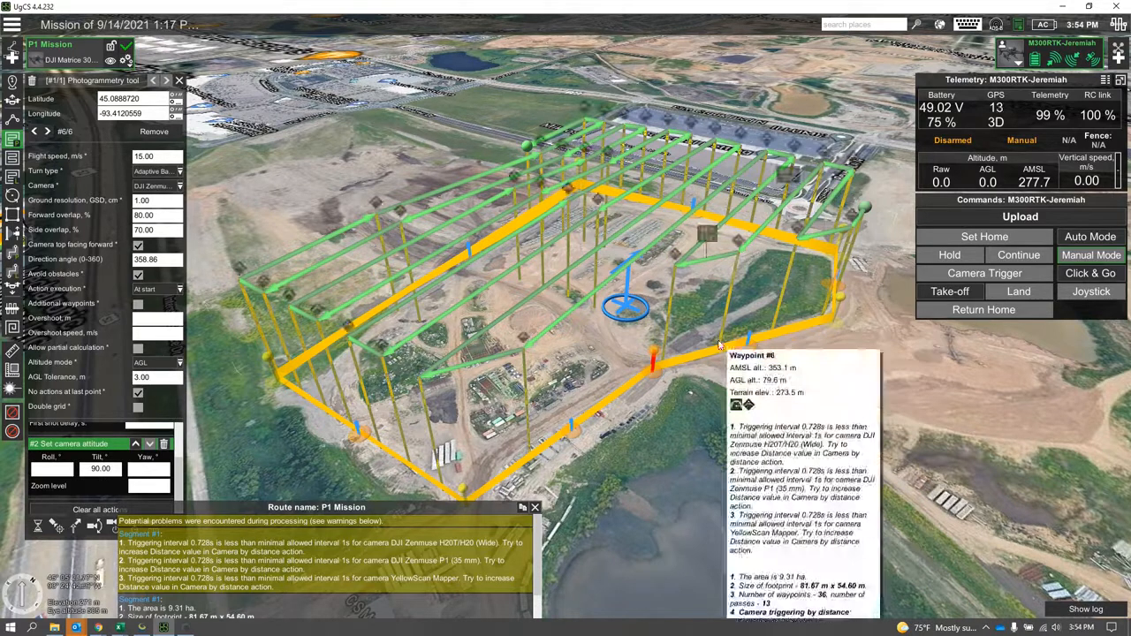
Try a camera tilt of 45° in the camera attitude action, and restore the tilt to 90°
left_click(102, 469)
type("45")
key("Return")
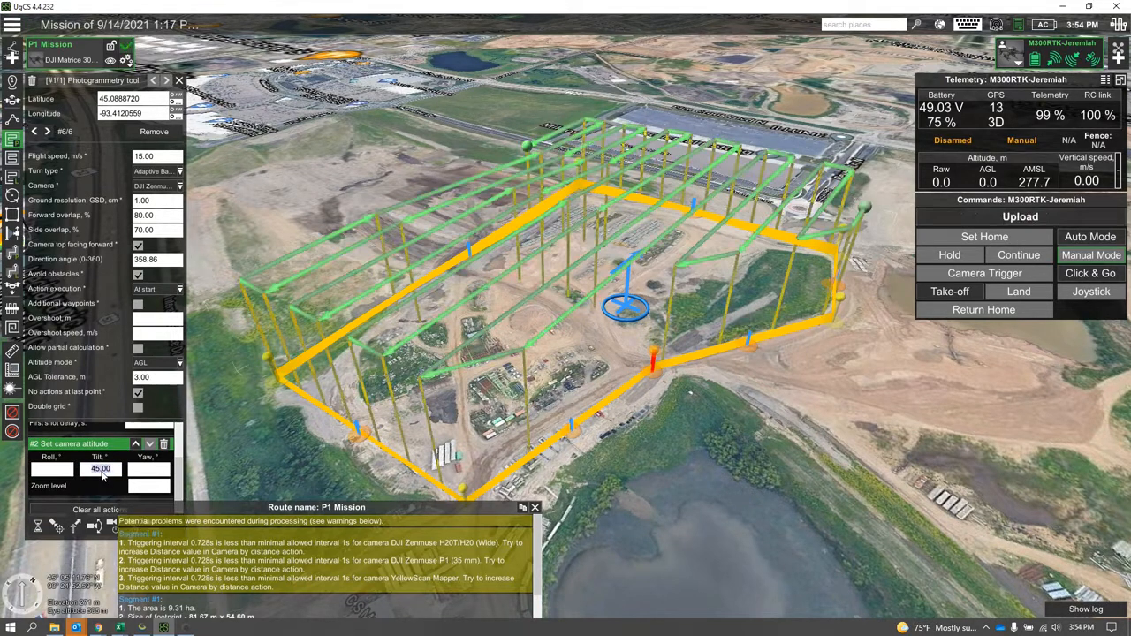
type("90")
Show the elevation profile of the P1 Mission route and move its window clear of the flight lines
scroll(690, 397, "up", 2)
right_click_drag(641, 382, 685, 422)
left_click(126, 60)
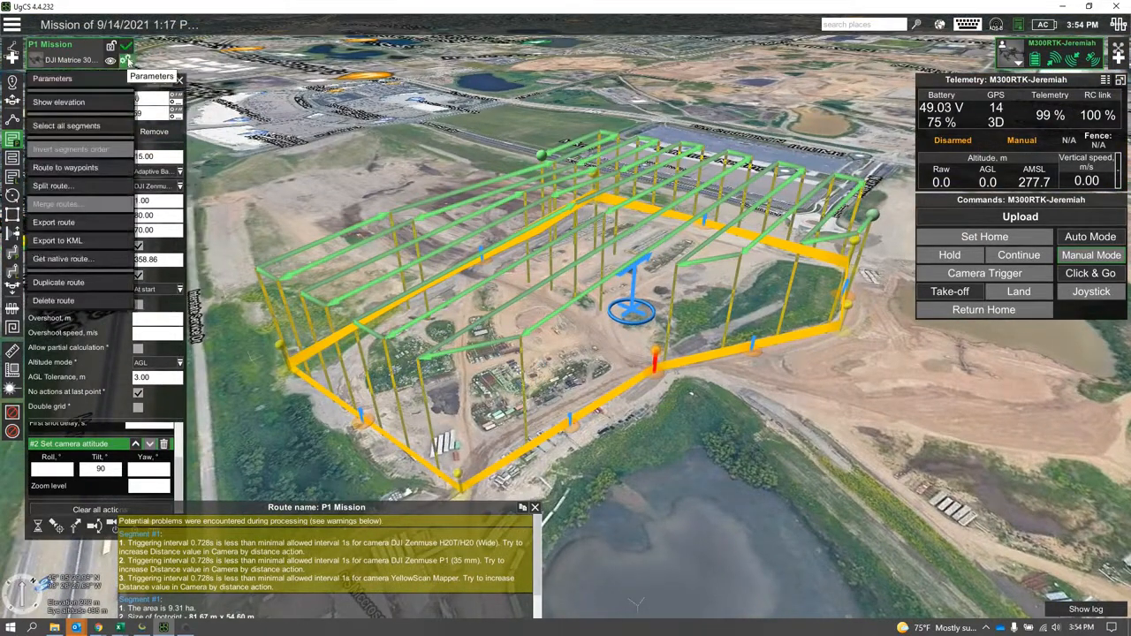
left_click(89, 102)
left_click_drag(602, 458, 926, 430)
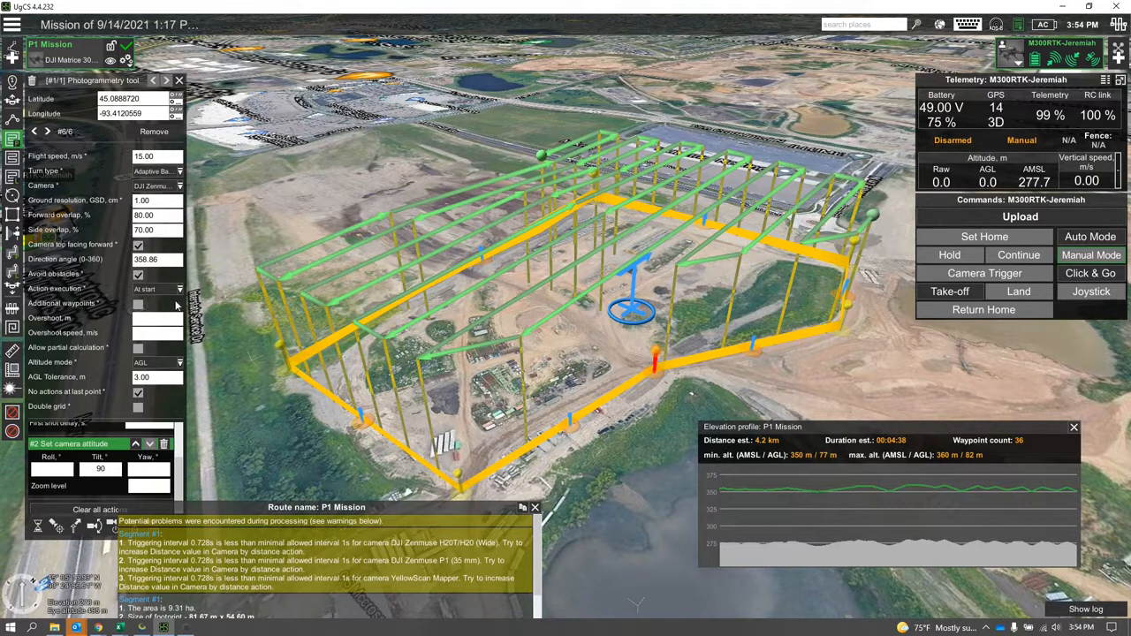
Try a ground resolution (GSD) of 1.5 cm for the photogrammetry segment, and restore it to 1.0 cm
left_click(165, 201)
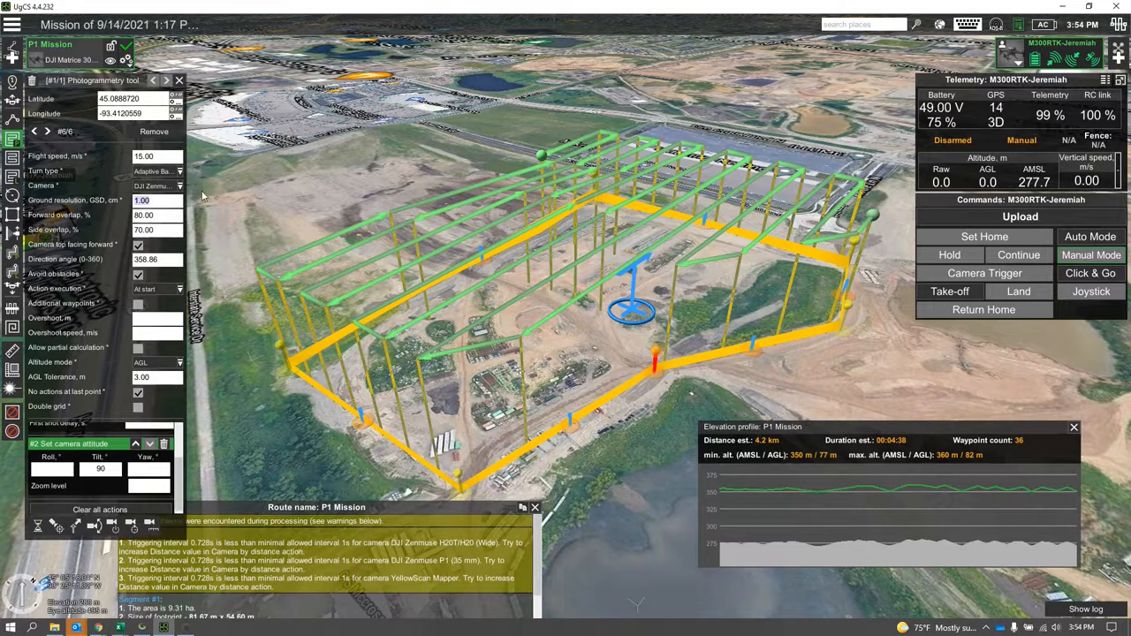
type("1")
key("Return")
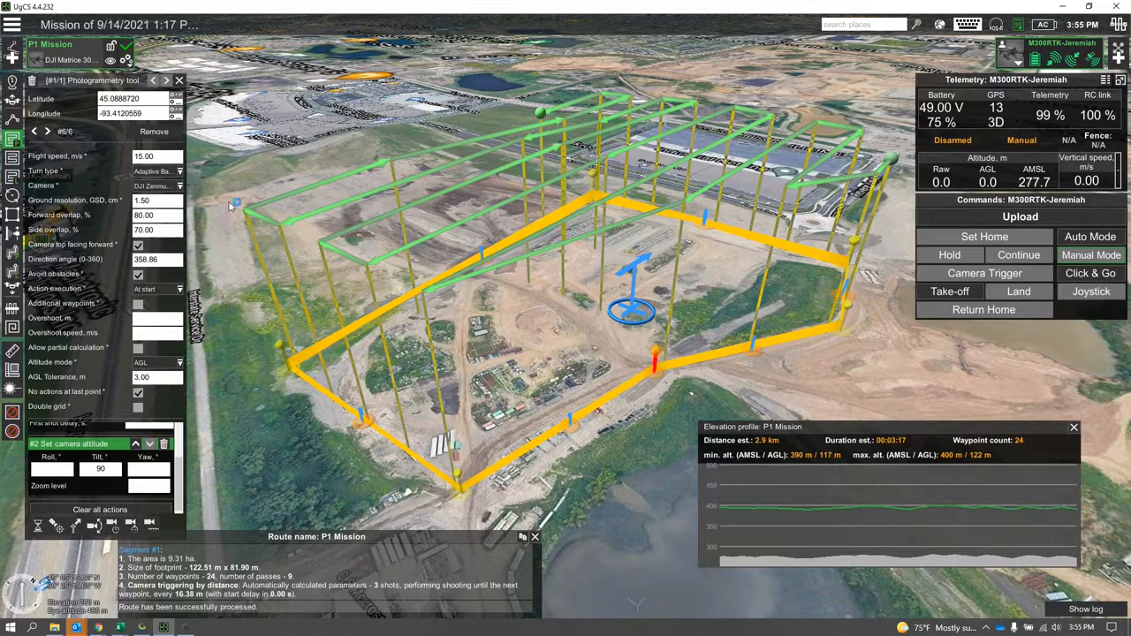
left_click(156, 201)
type("1")
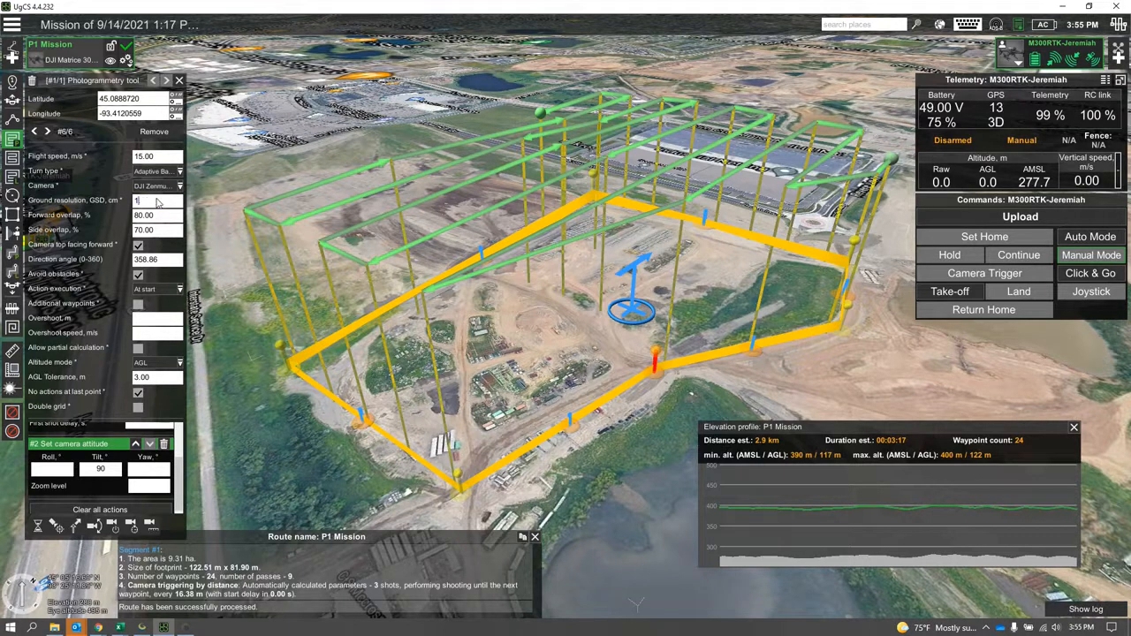
type(".0")
key("Return")
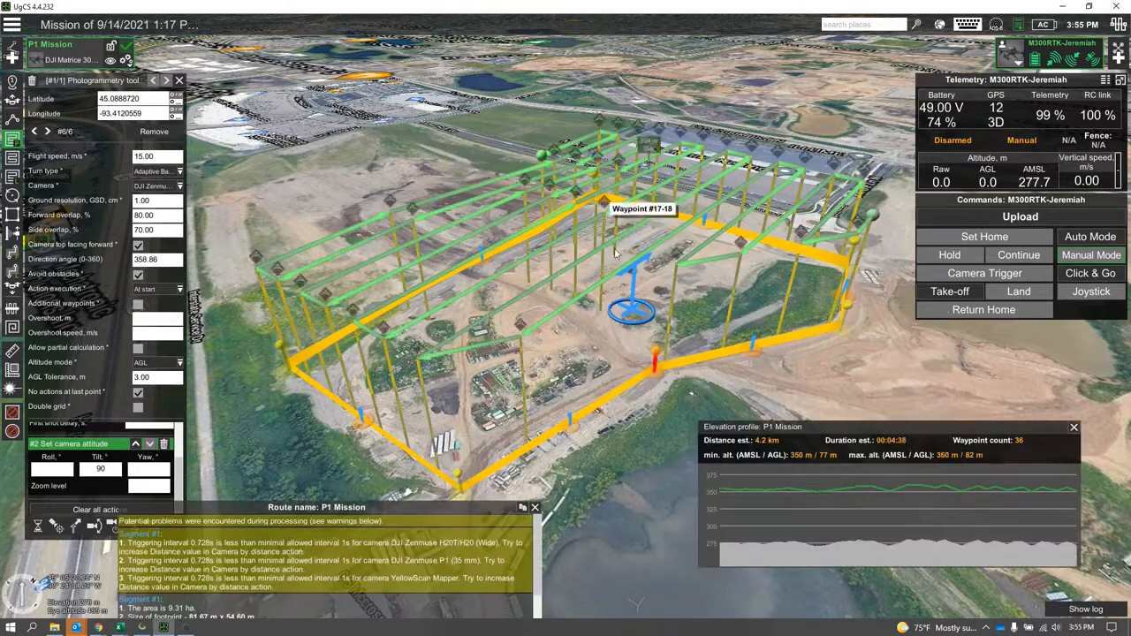
Upload the P1 Mission route to the connected M300 RTK, set to start from the beginning
middle_click_drag(552, 407, 581, 475)
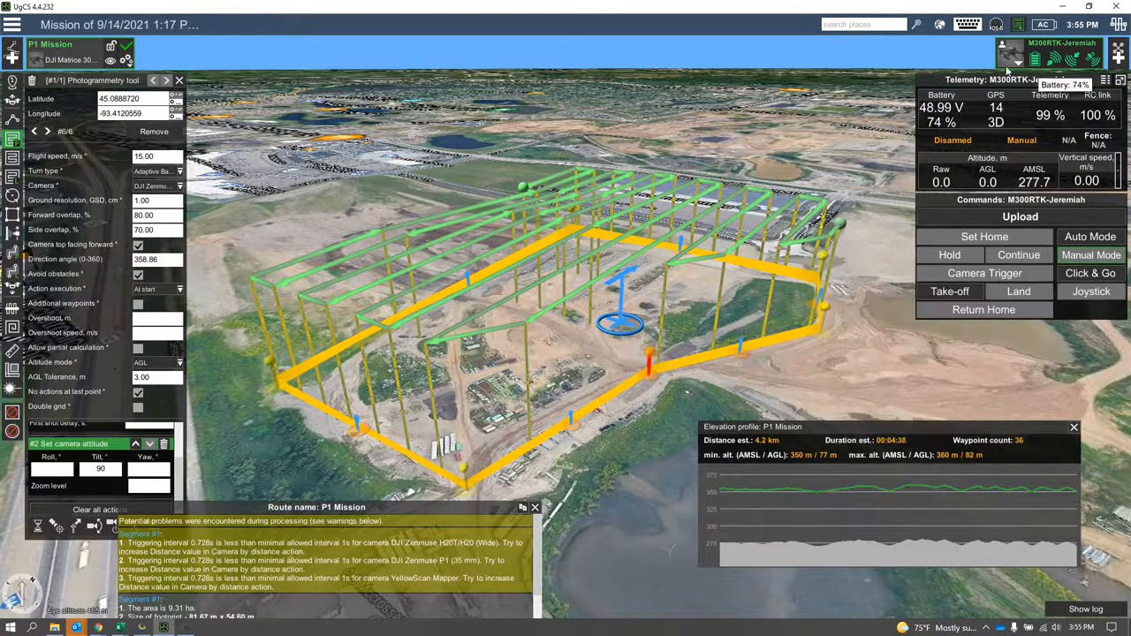
left_click(1037, 220)
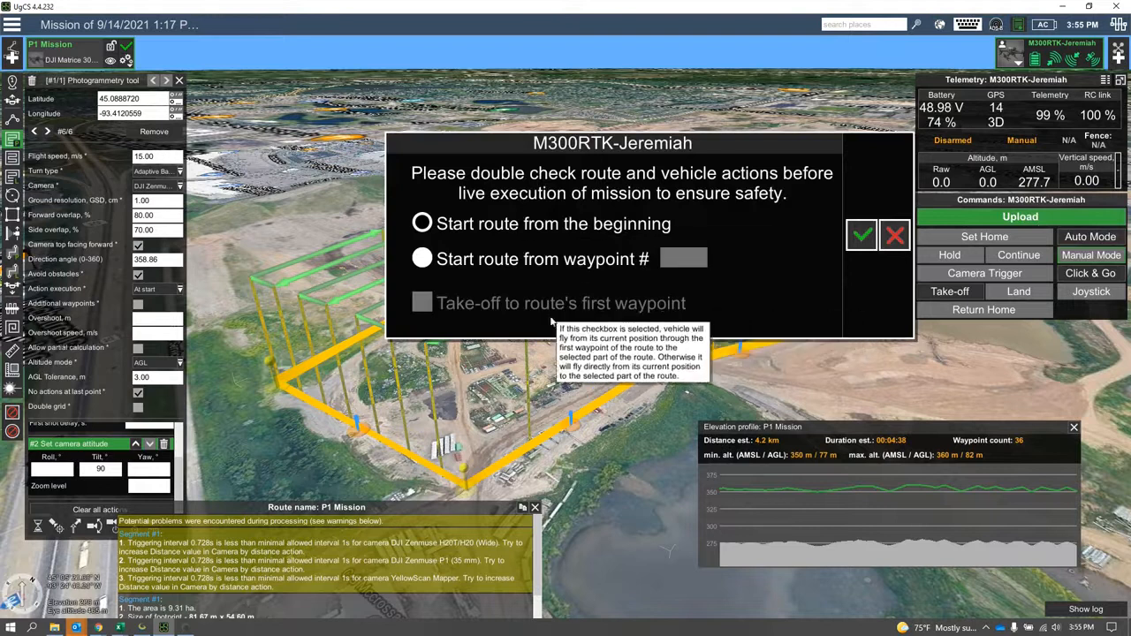
left_click(859, 237)
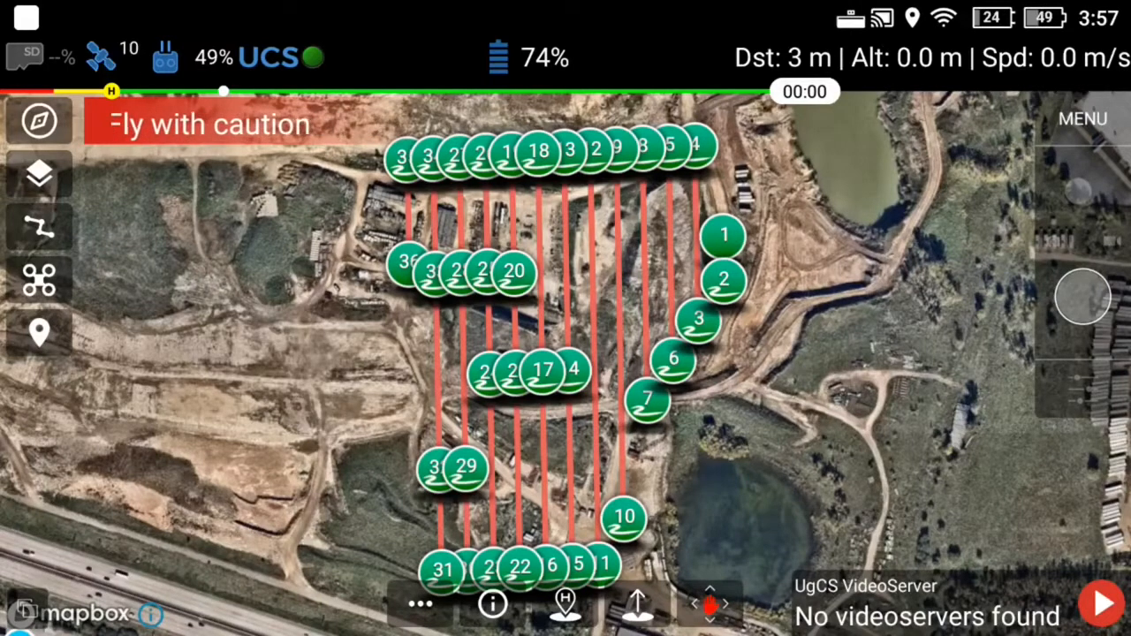
In the mobile UgCS app, open the route list of the server mission "Mission of 9/14/2021 1:17 PM (import 2021/09/27 18:38:04)"
mouse_move(565, 363)
left_mouse_down()
mouse_move(545, 279)
mouse_move(540, 330)
mouse_move(472, 294)
mouse_move(476, 238)
mouse_move(488, 304)
mouse_move(464, 309)
mouse_move(575, 357)
mouse_move(502, 258)
mouse_move(583, 422)
mouse_move(624, 466)
mouse_move(685, 407)
left_mouse_up()
scroll(530, 380, "down", 2)
scroll(566, 362, "down", 1)
left_click_drag(566, 363, 502, 319)
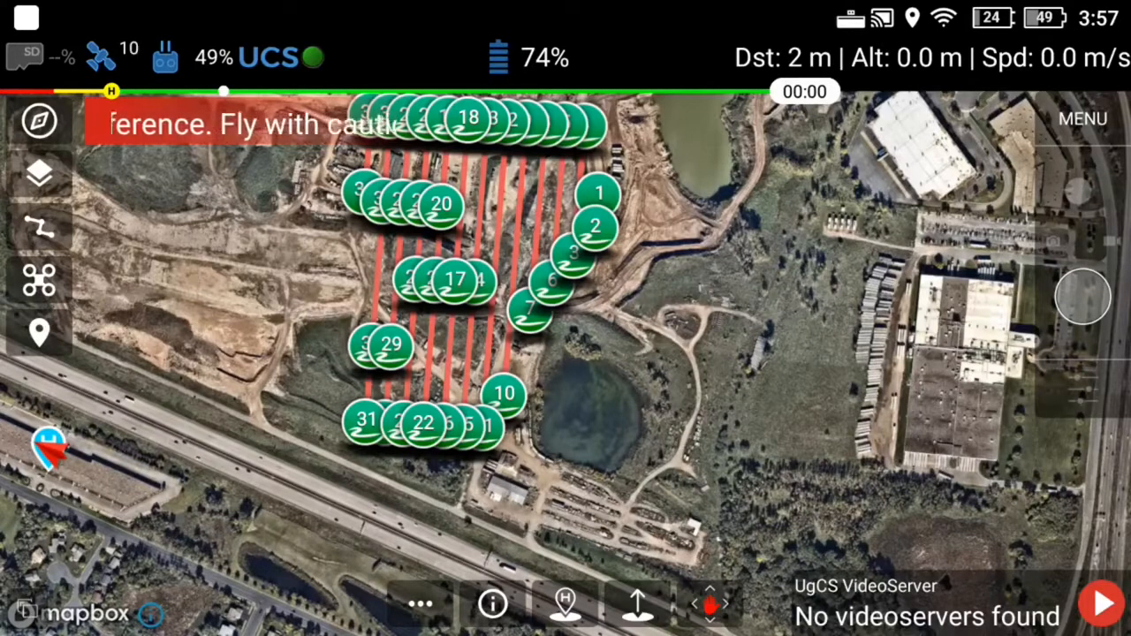
left_click(421, 605)
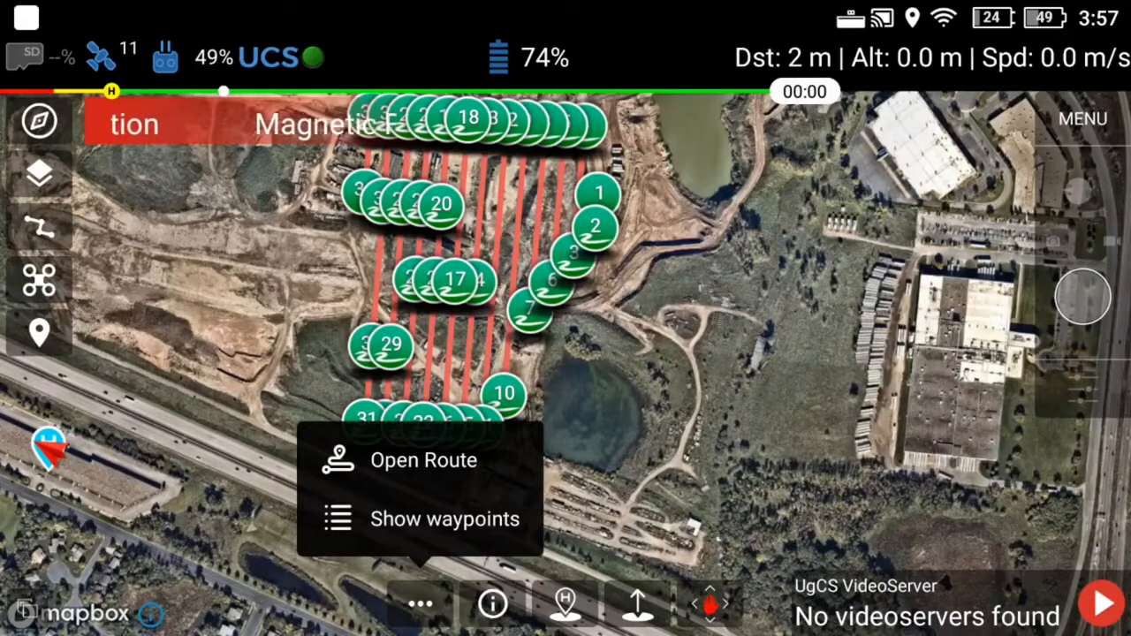
left_click(424, 461)
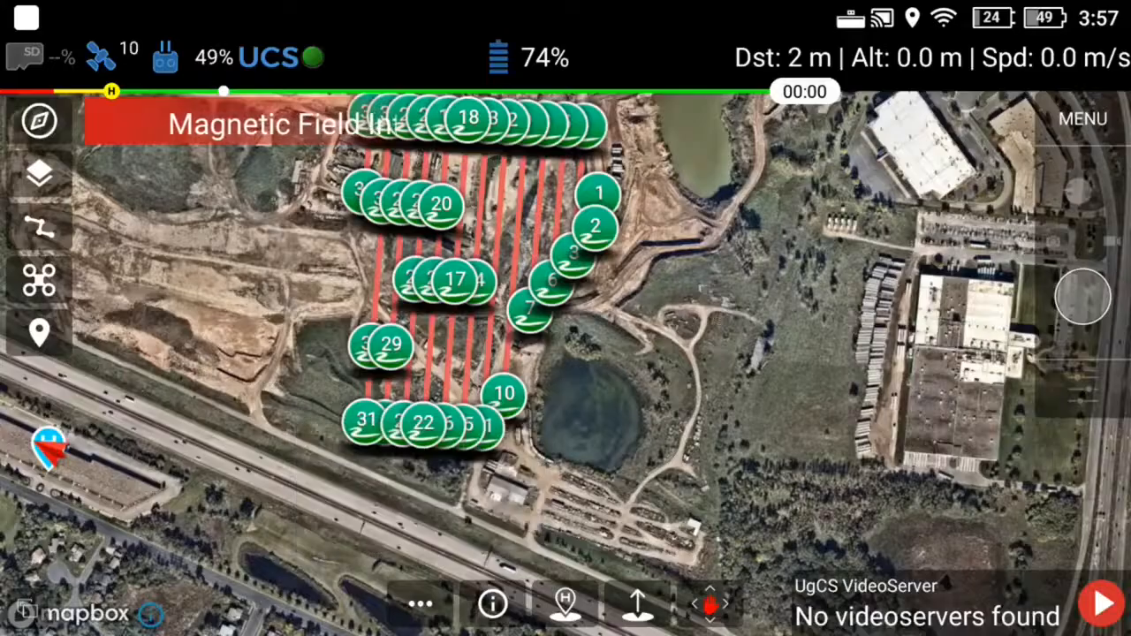
left_click(283, 125)
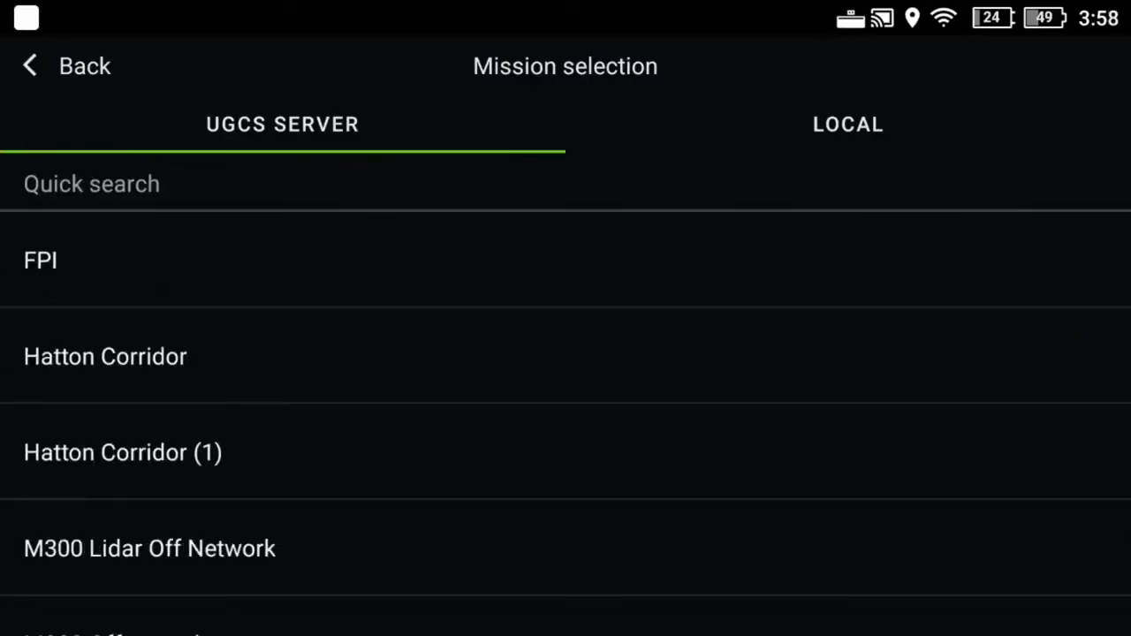
scroll(566, 425, "down", 8)
scroll(565, 424, "up", 2)
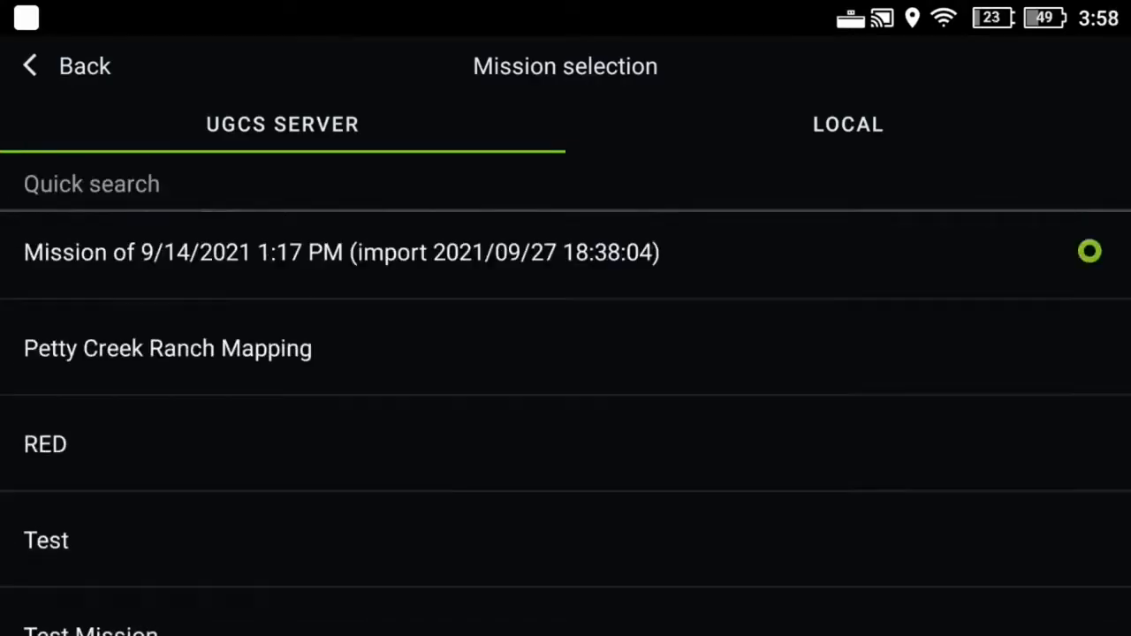
left_click(342, 322)
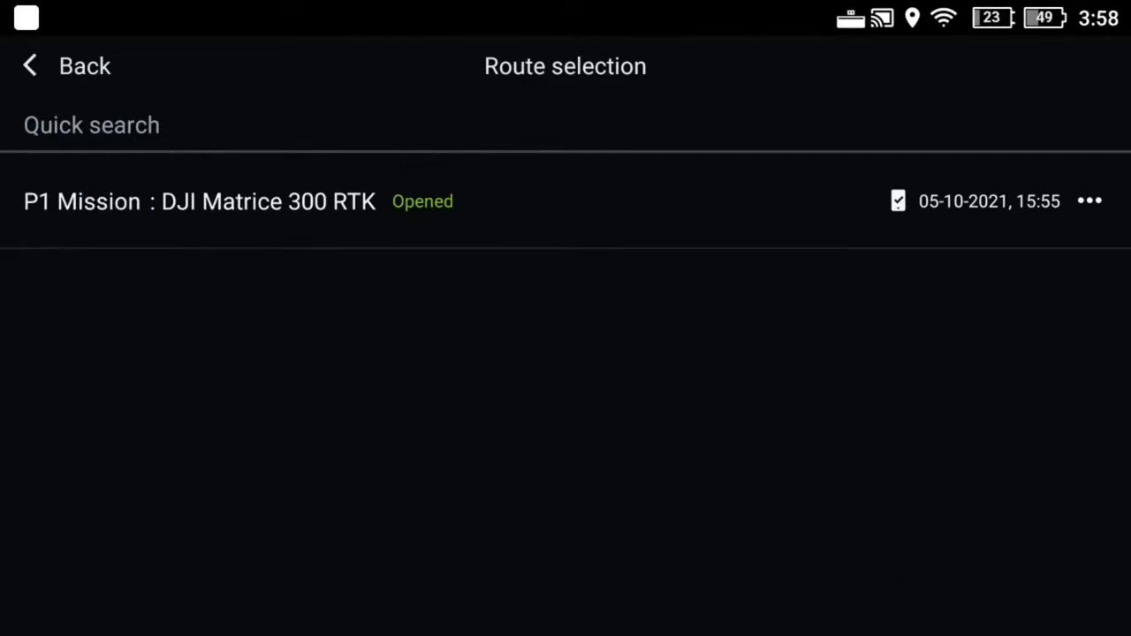
Delete the local version of the P1 Mission route and make the route available offline again
left_click(1089, 202)
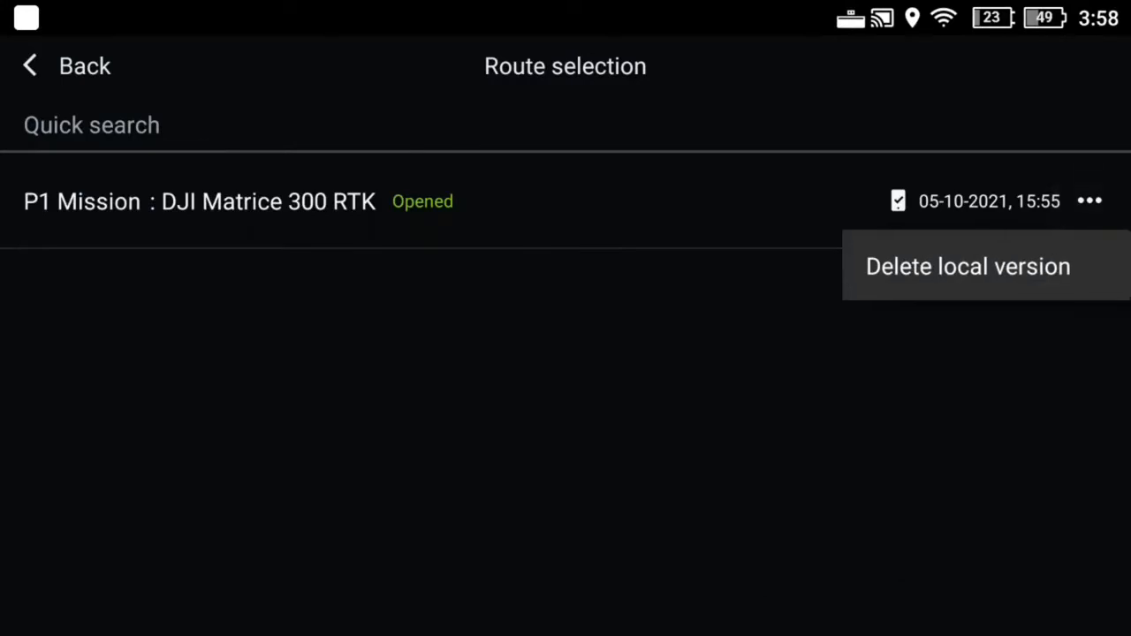
left_click(968, 266)
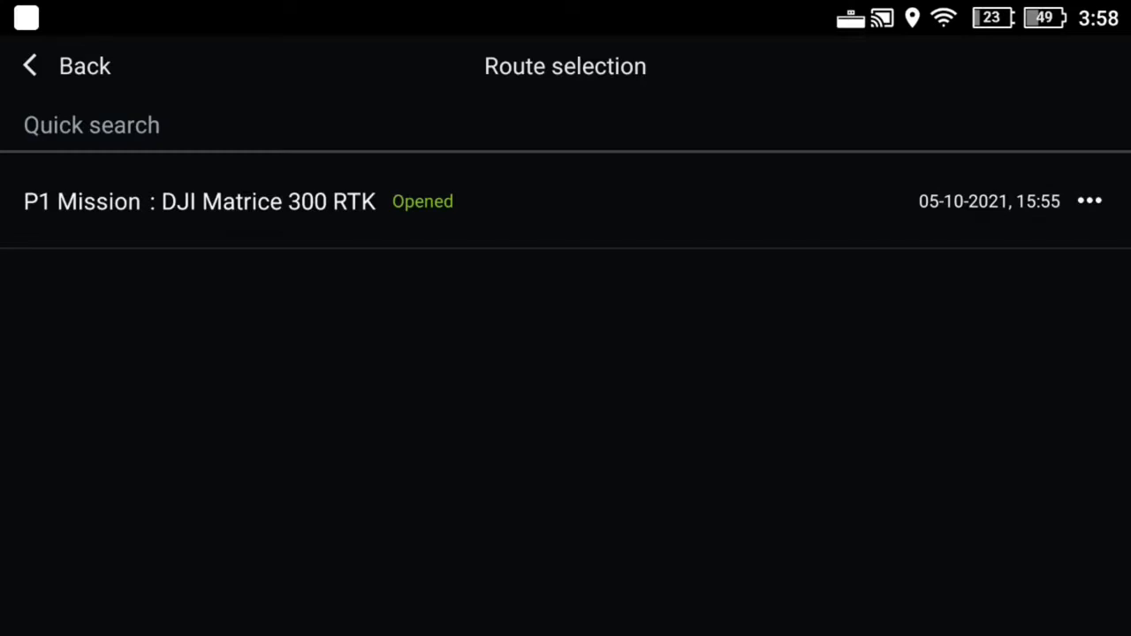
left_click(1089, 202)
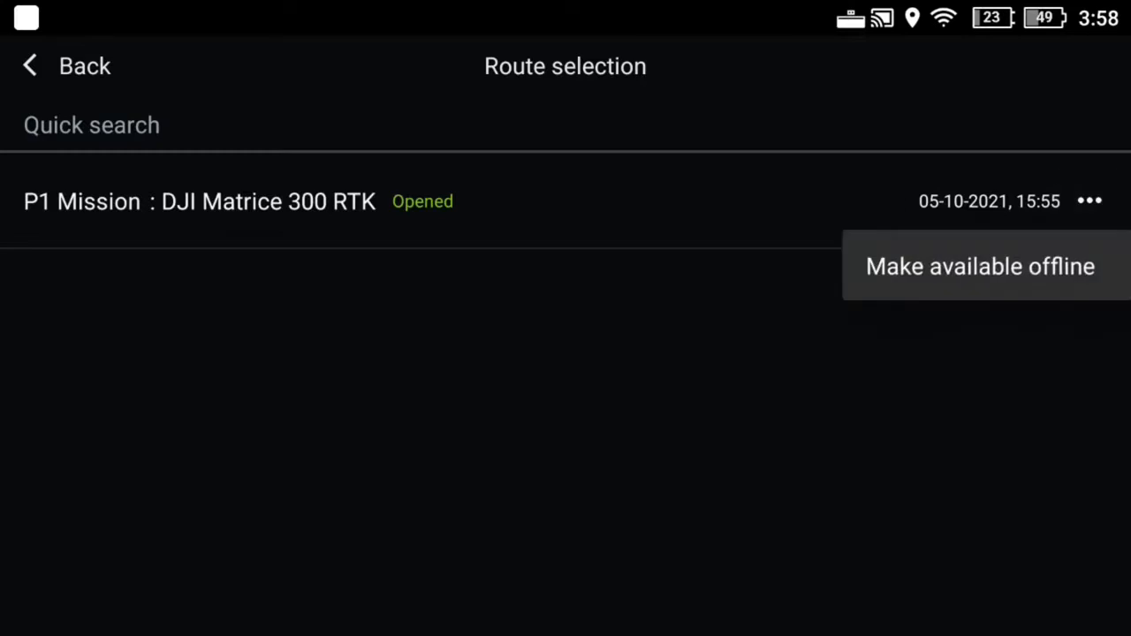
left_click(980, 266)
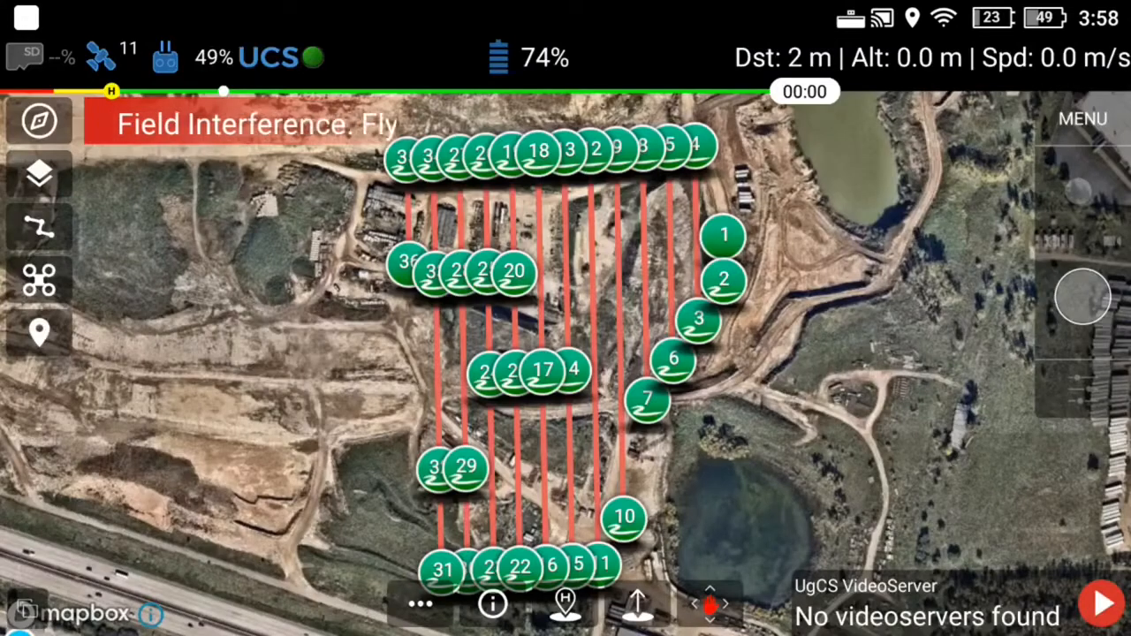
Open the route list of the locally stored mission "Mission of 9/14/2021 1:17 PM (import 2021/09/27 18:38:04)"
left_click(421, 605)
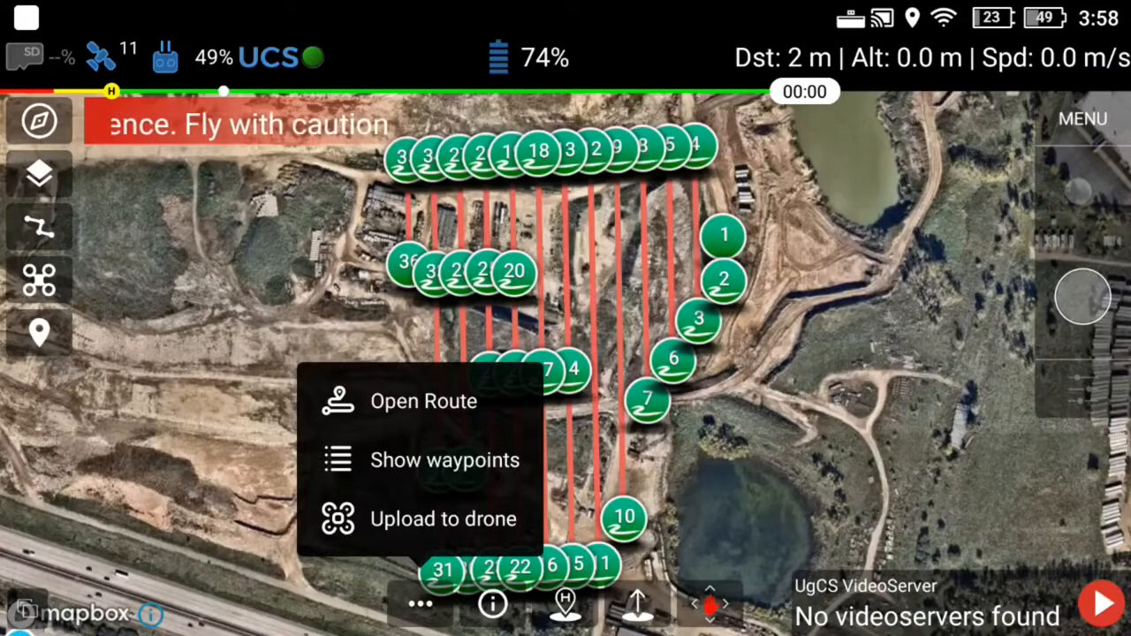
left_click(415, 402)
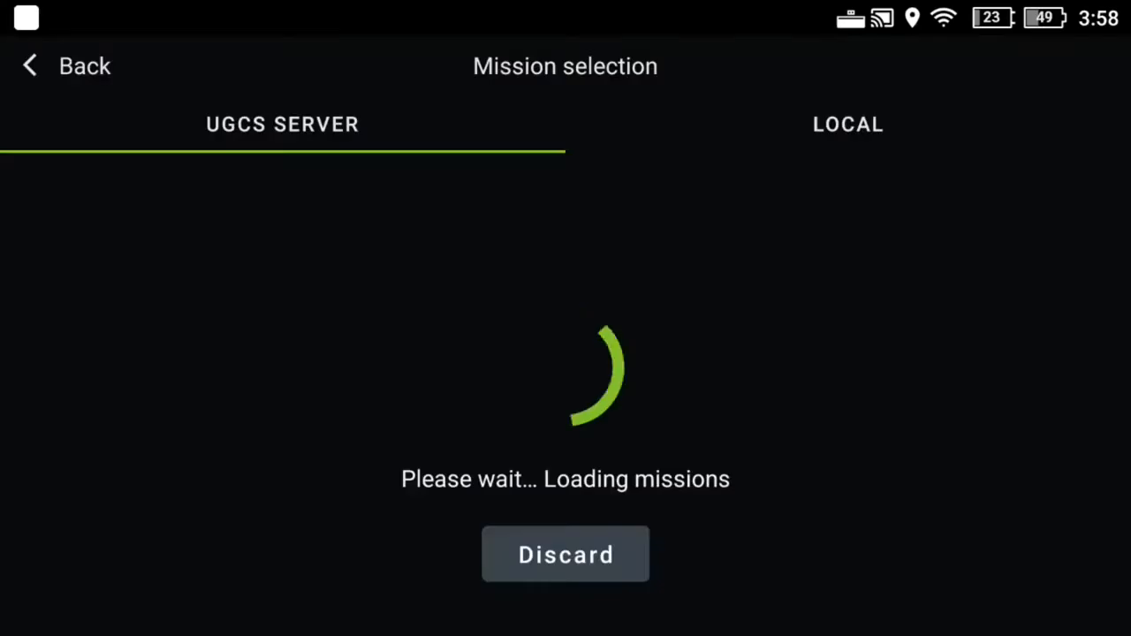
left_click(849, 123)
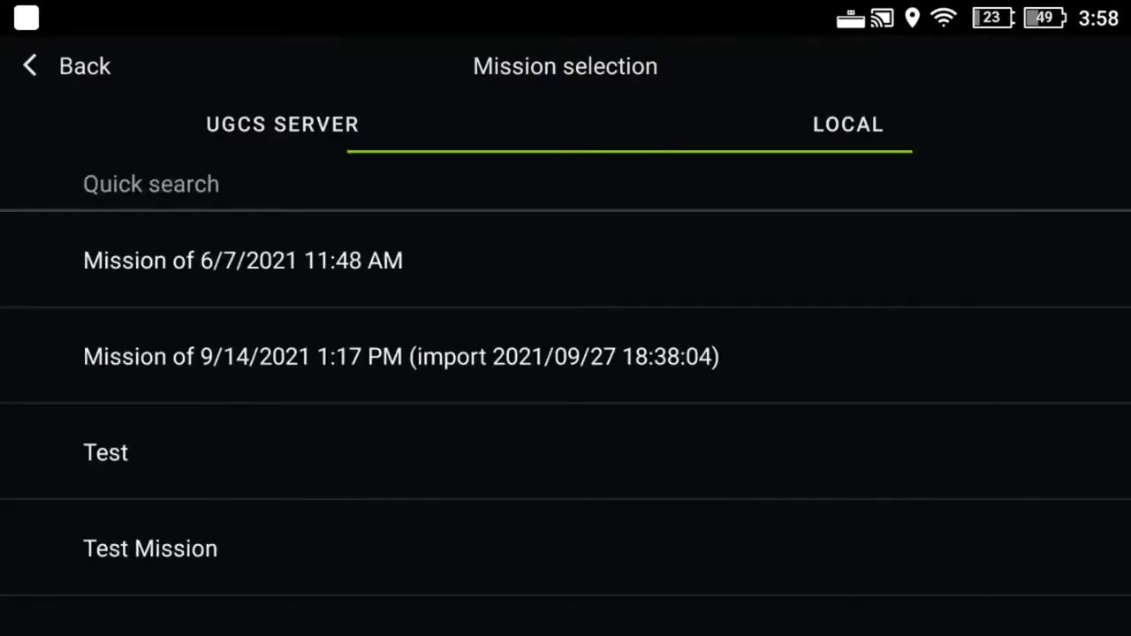
left_click(1090, 355)
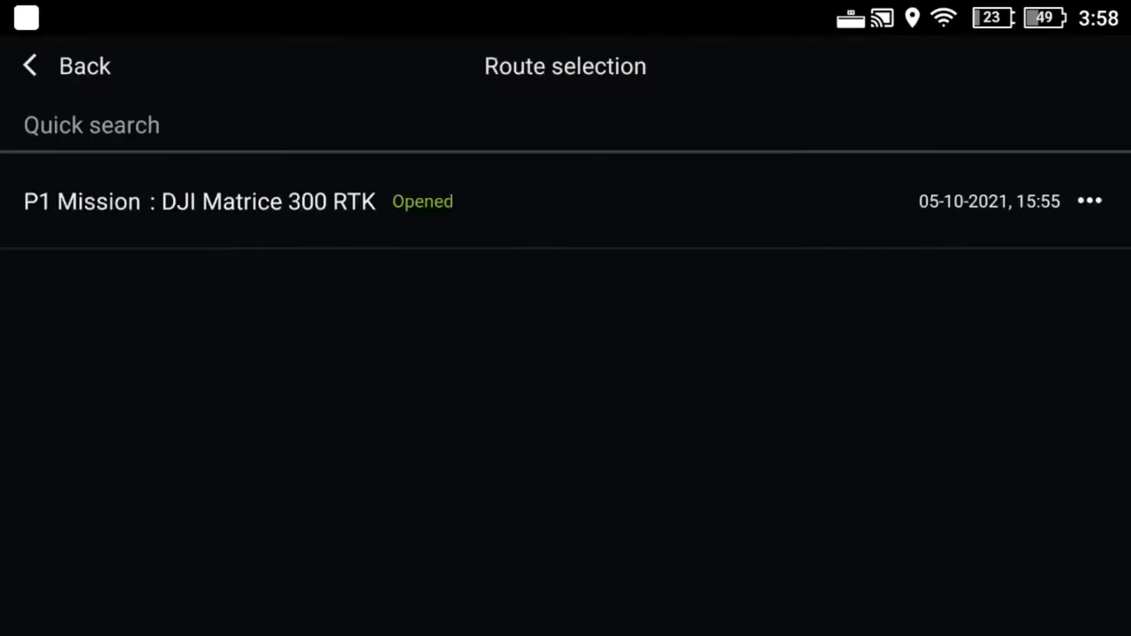